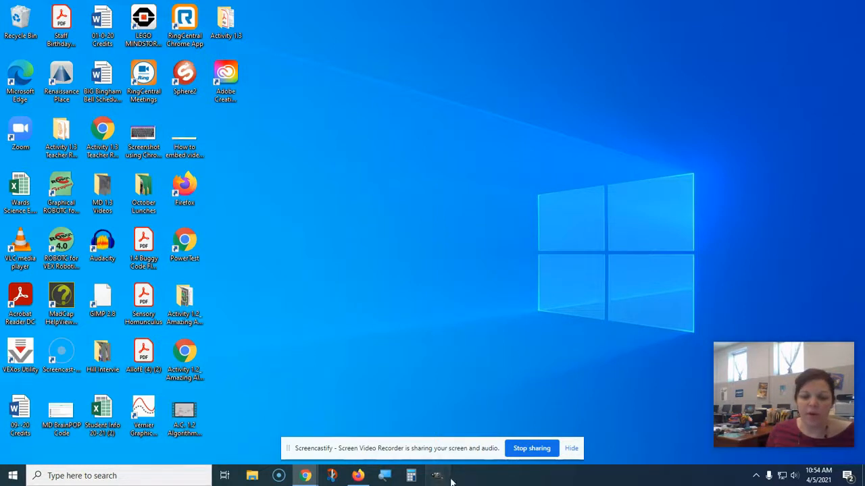
Find and launch GIMP 2.10.22.
left_click(68, 476)
type("gimp")
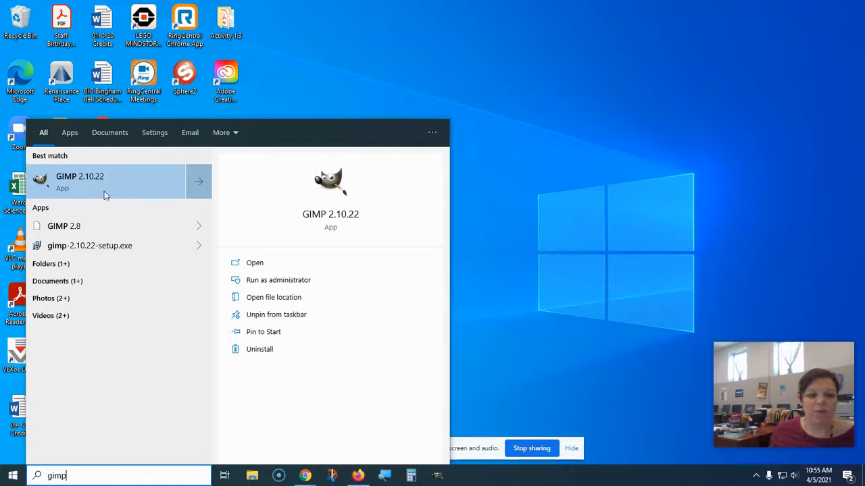
left_click(78, 181)
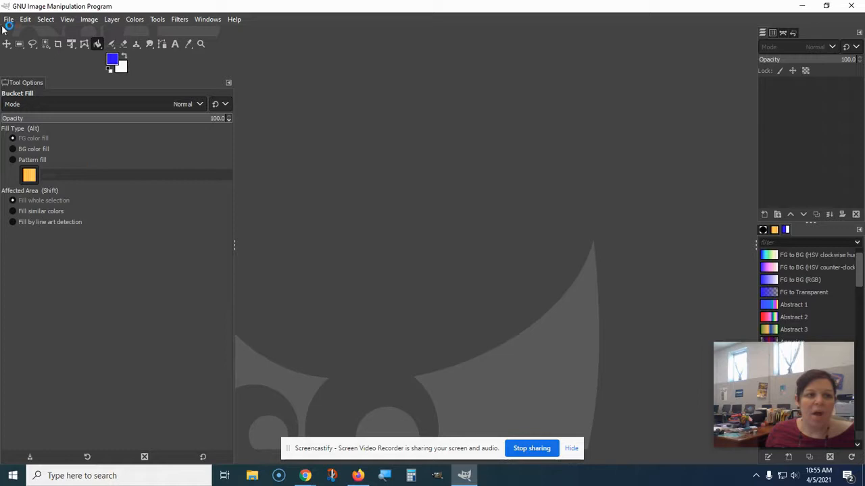
Create a new image 640 px wide and 400 px high.
left_click(9, 20)
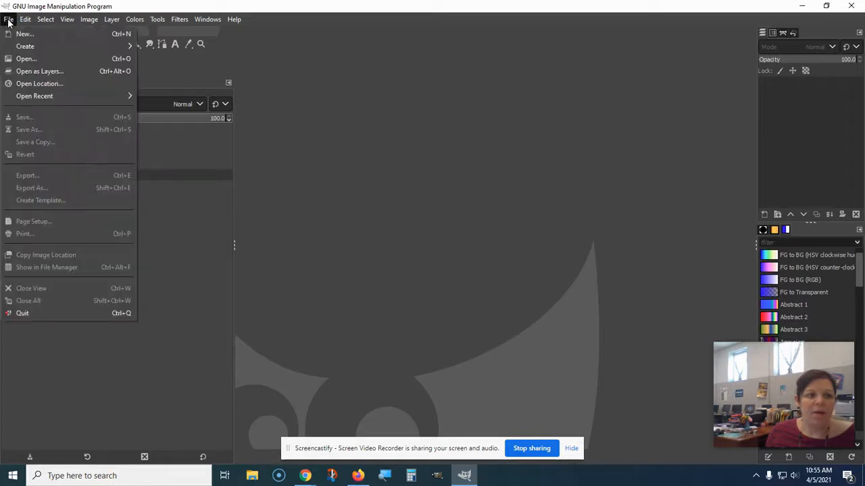
left_click(30, 34)
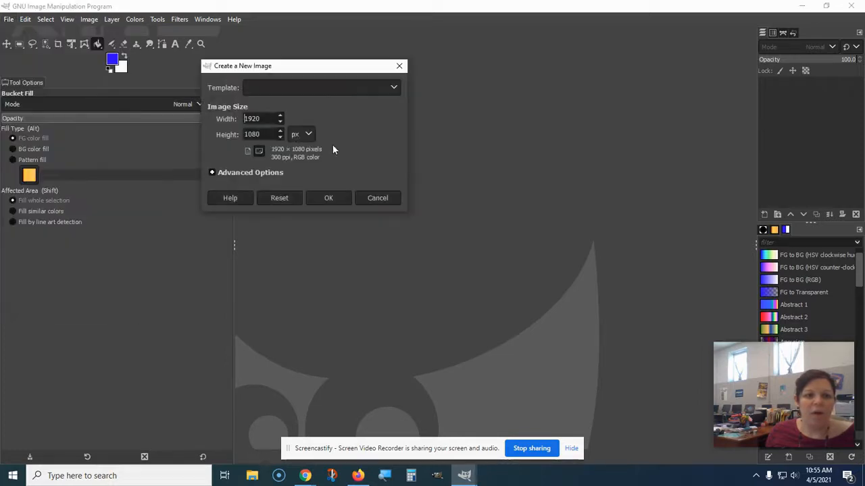
type("640")
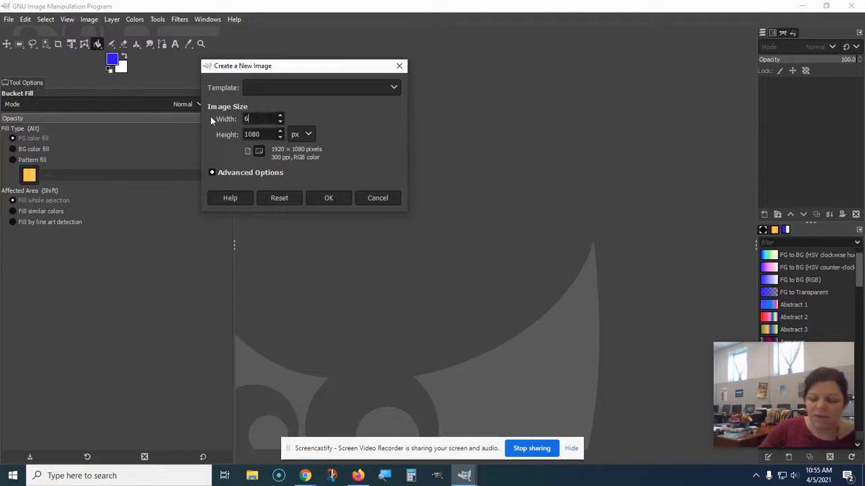
double_click(264, 133)
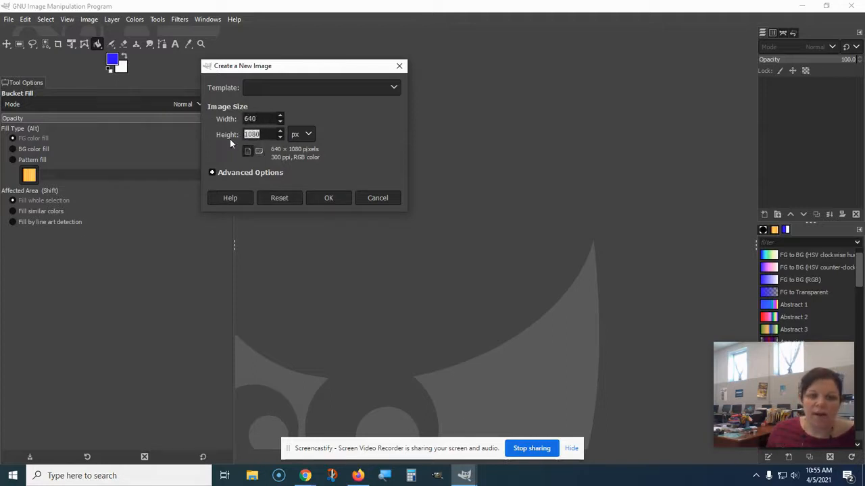
type("40")
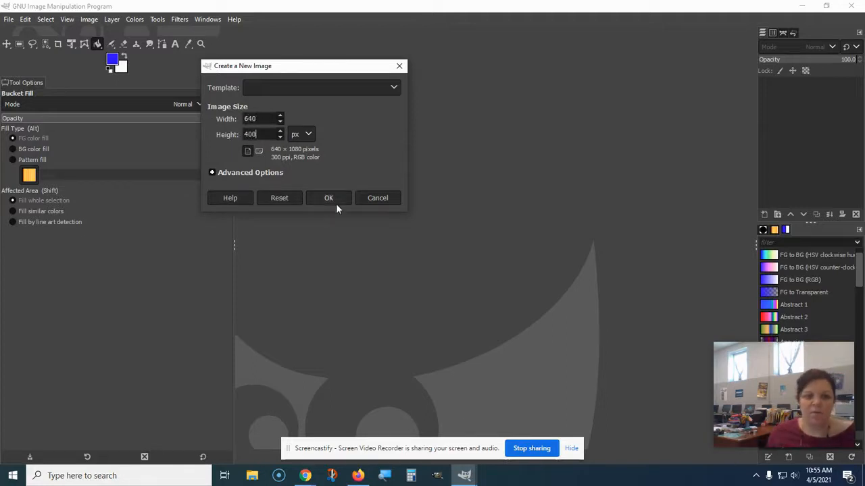
left_click(331, 198)
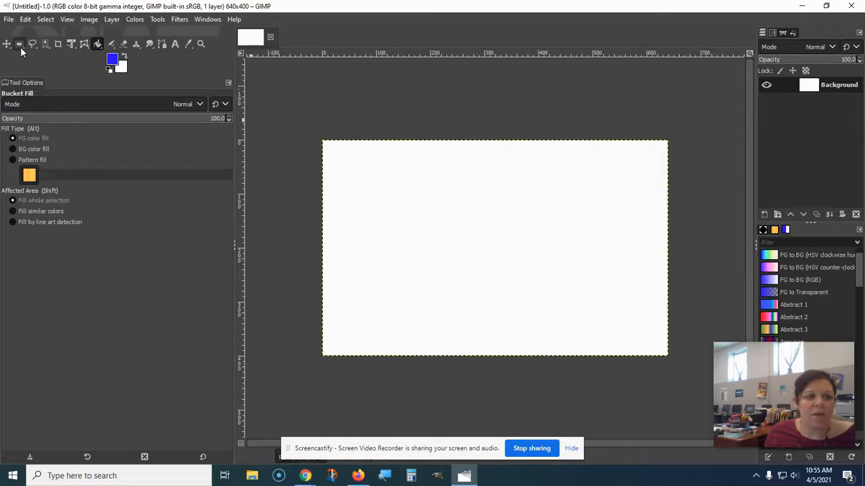
left_click(305, 475)
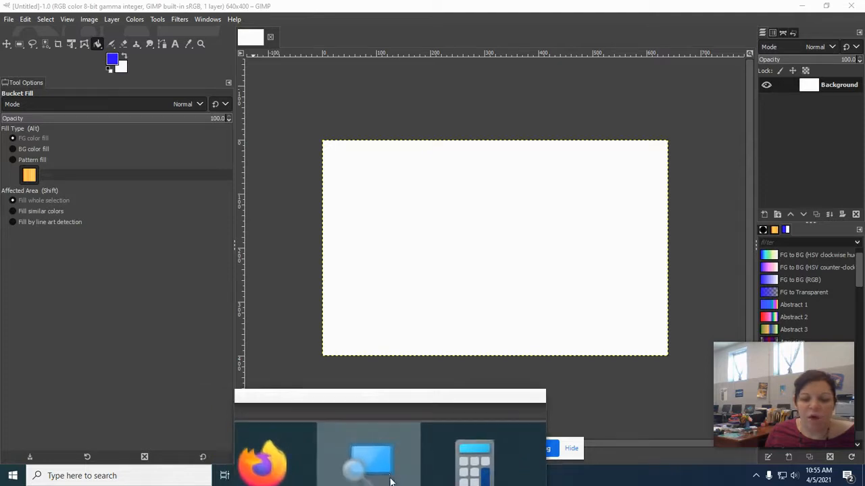
right_click(386, 481)
left_click(378, 449)
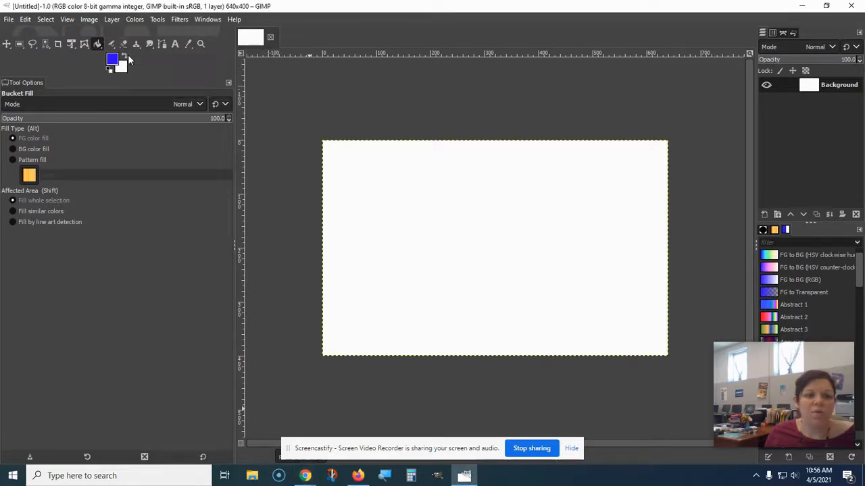
Activate the Gradient tool and set the foreground color to blue 3a2ba9 and the background color to coral red cd5d5d.
key("g")
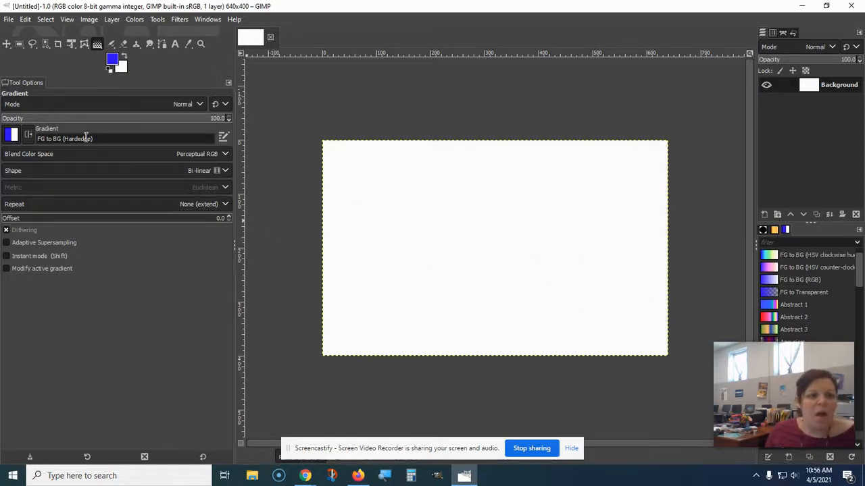
left_click(113, 61)
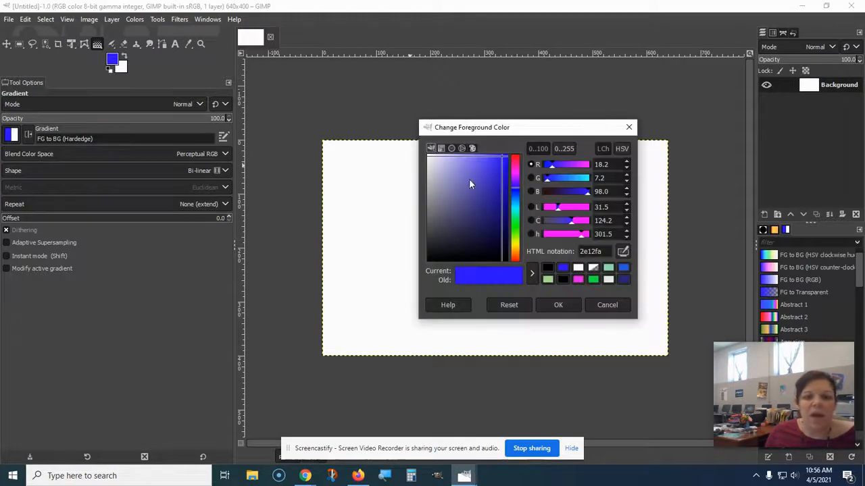
left_click_drag(505, 171, 487, 192)
left_click(544, 307)
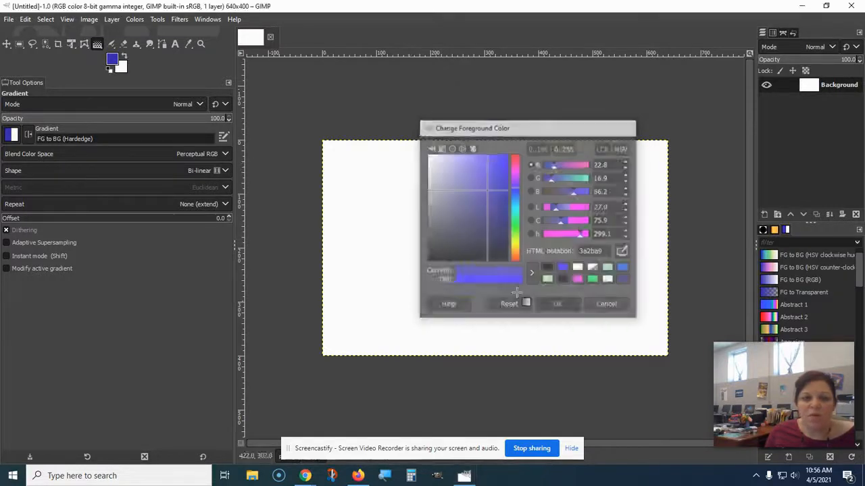
left_click(122, 67)
left_click_drag(509, 162, 471, 175)
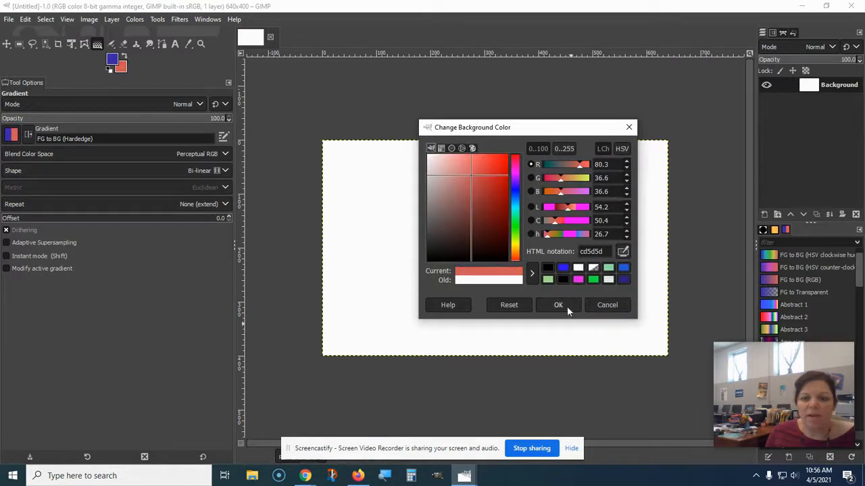
left_click(559, 305)
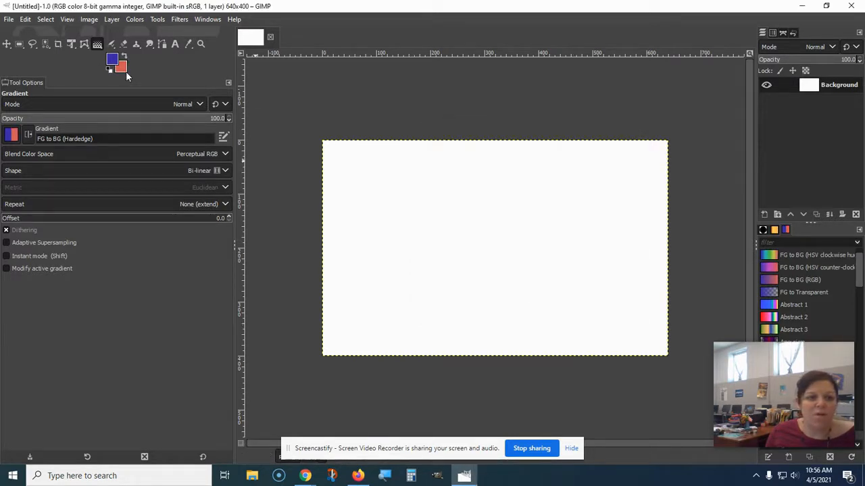
Draw a bi-linear FG to BG (Hardedge) gradient diagonally across the canvas from about (31, 55) to about (382, 259) px.
left_click(339, 170)
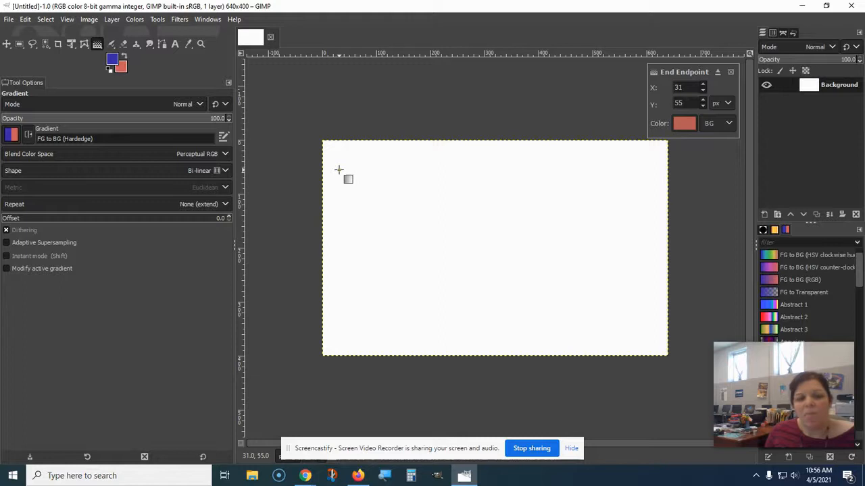
left_click_drag(338, 169, 528, 279)
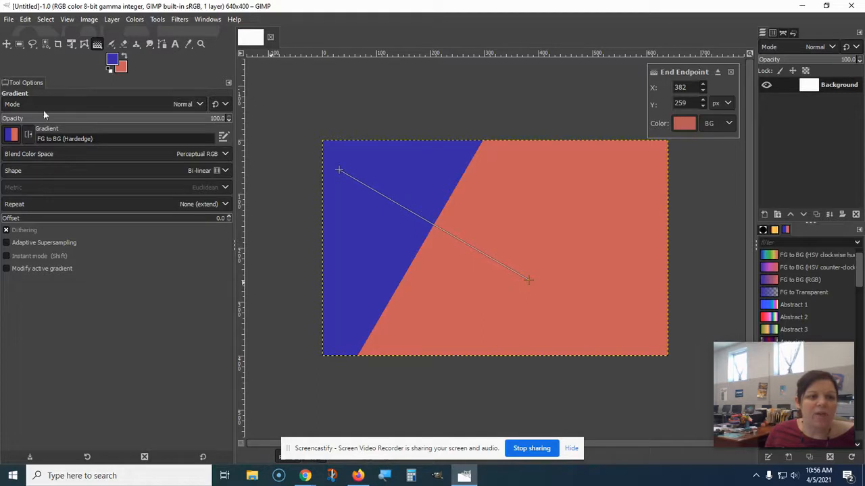
left_click_drag(777, 370, 86, 379)
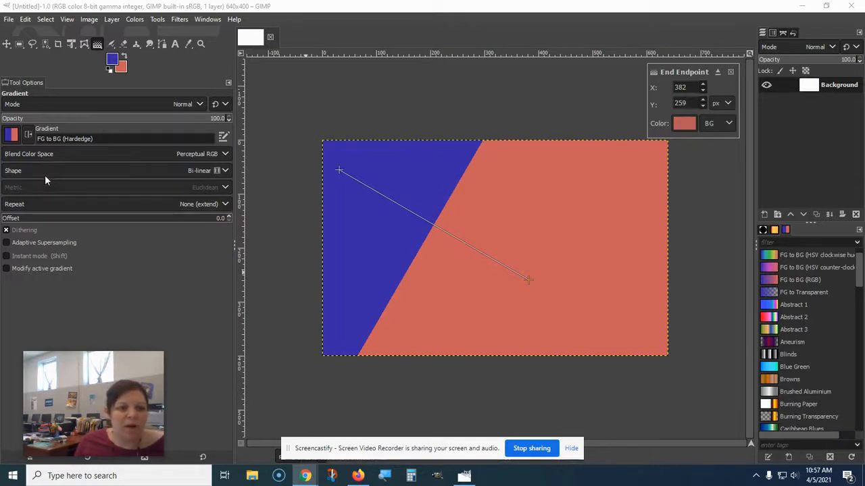
Try the FG to BG (HSV clockwise hue) preset on the gradient and settle on FG to BG (RGB).
left_click(12, 135)
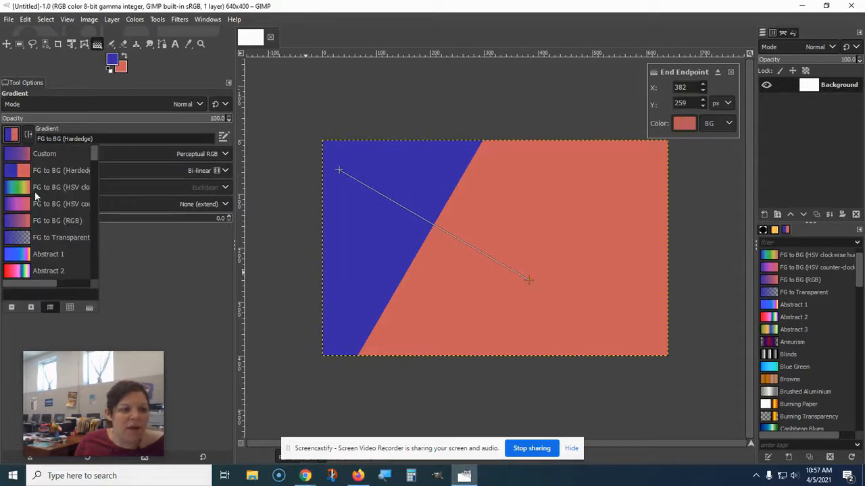
left_click(71, 193)
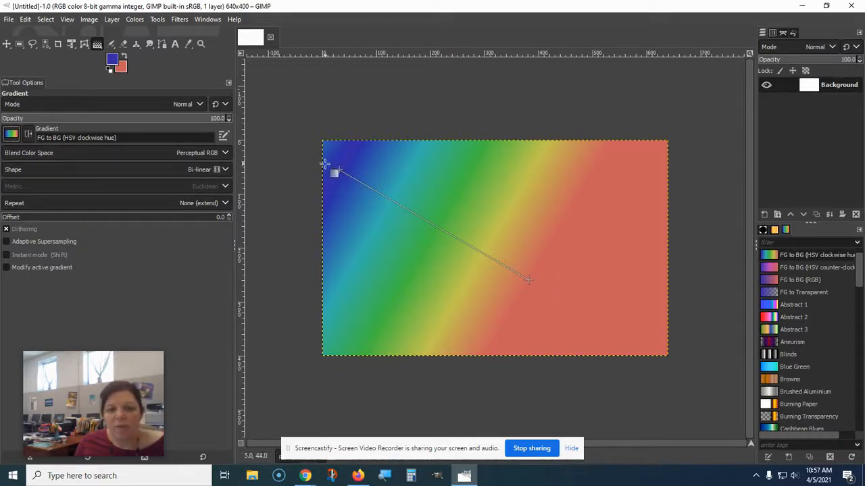
left_click(9, 136)
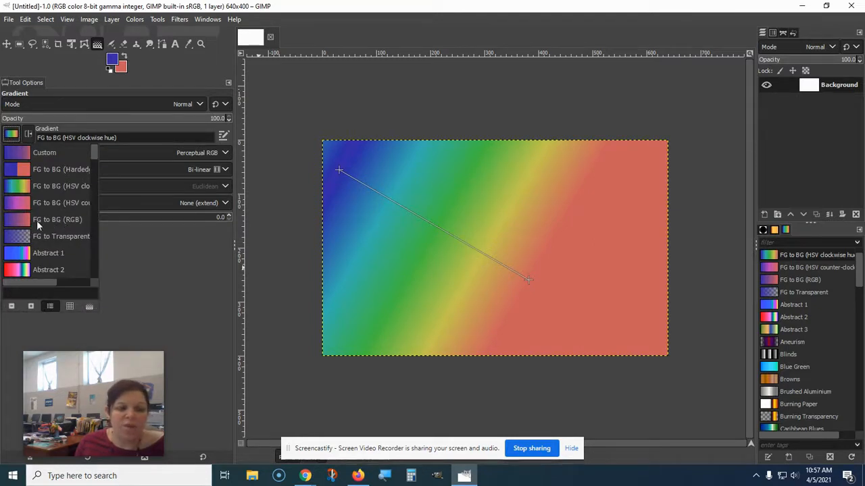
left_click(65, 222)
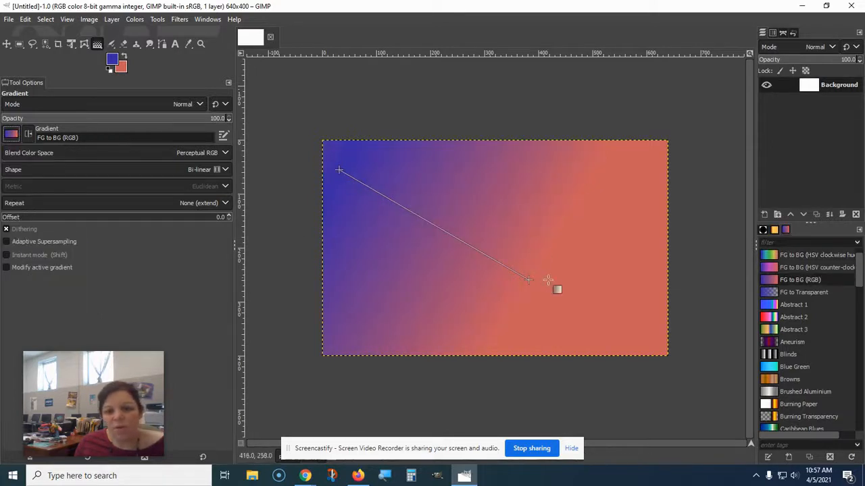
Reposition the gradient line with its start at about (261, 228) px and its end at about (520, 145) px.
left_click_drag(528, 279, 561, 277)
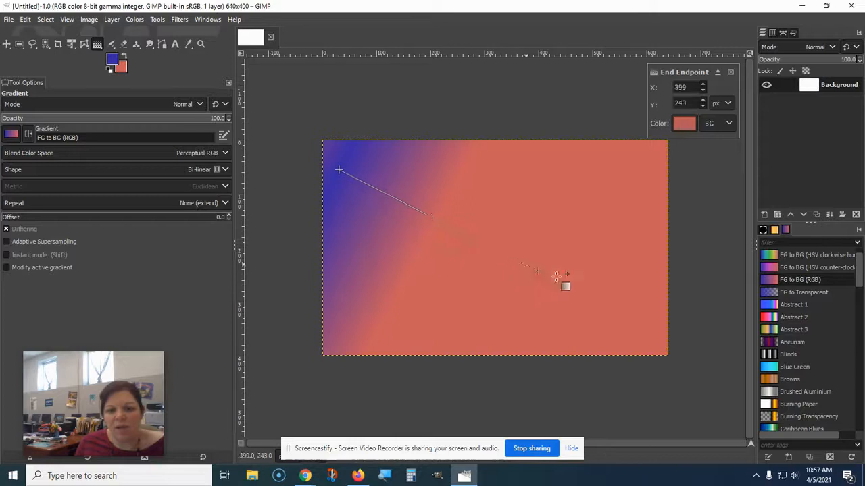
left_click_drag(339, 171, 398, 203)
left_click_drag(562, 277, 603, 220)
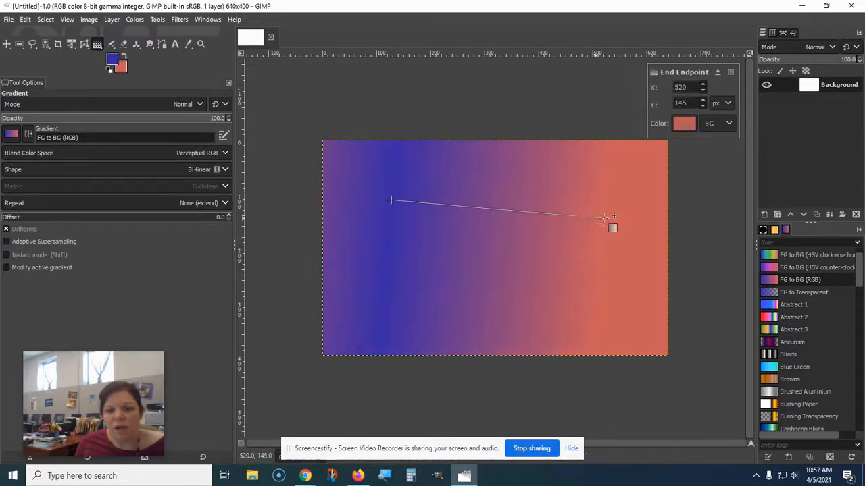
left_click_drag(397, 204, 473, 268)
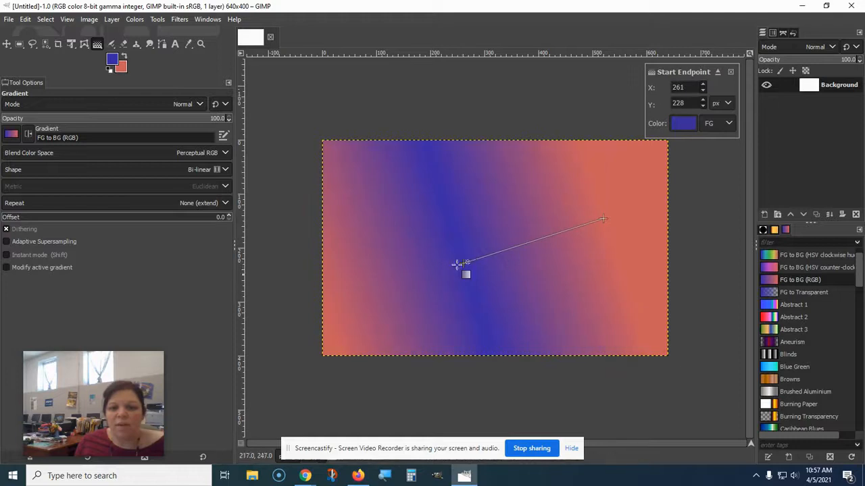
Keep the bi-linear shape, move the gradient's start closer to its end, and shift the midpoint to about 18.66.
left_click(25, 170)
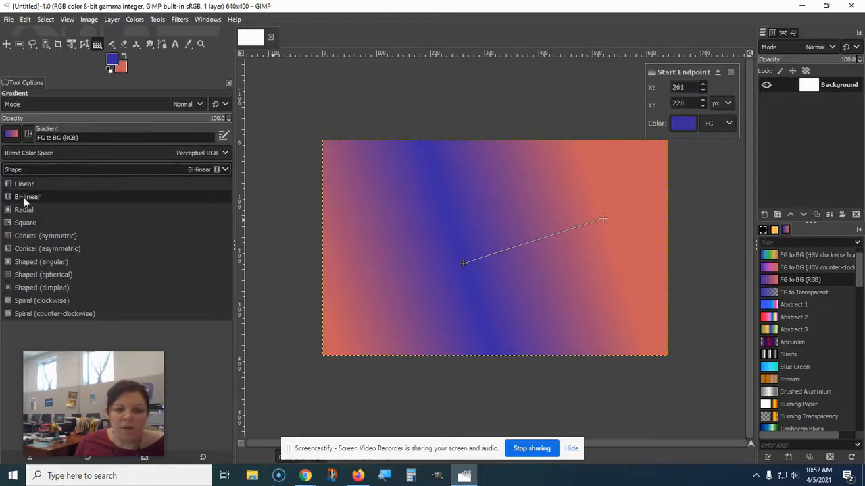
left_click(514, 250)
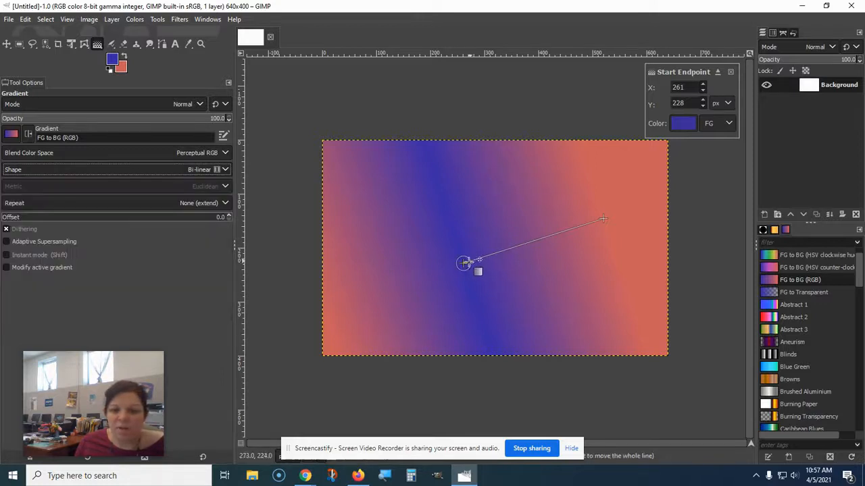
left_click_drag(464, 263, 502, 252)
left_click_drag(549, 238, 519, 247)
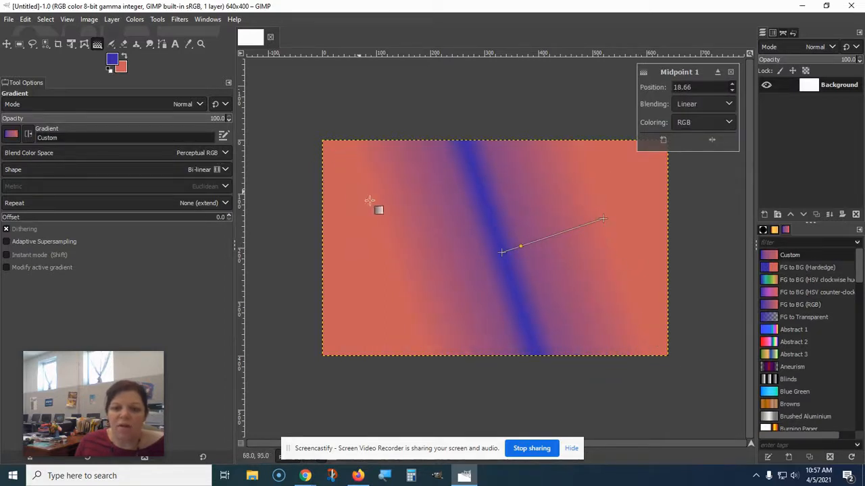
Try the Linear and Conical (asymmetric) gradient shapes and move the midpoint to about 69.23.
left_click(24, 173)
left_click(25, 186)
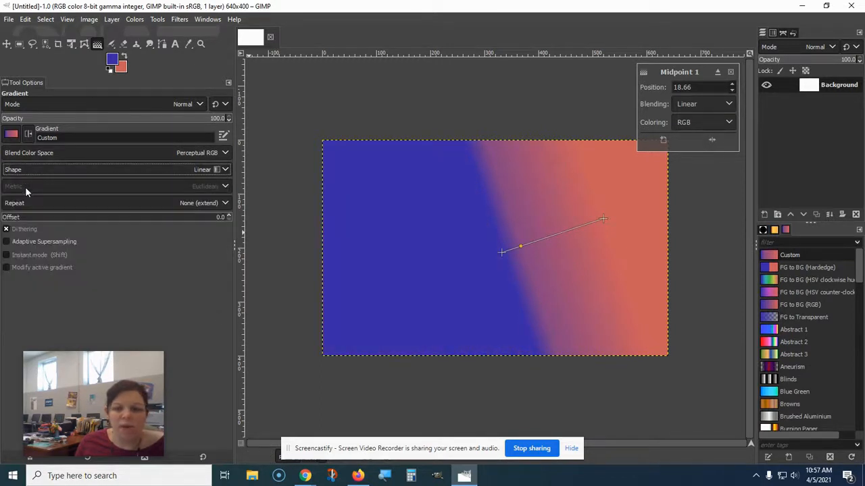
left_click(27, 170)
left_click(35, 248)
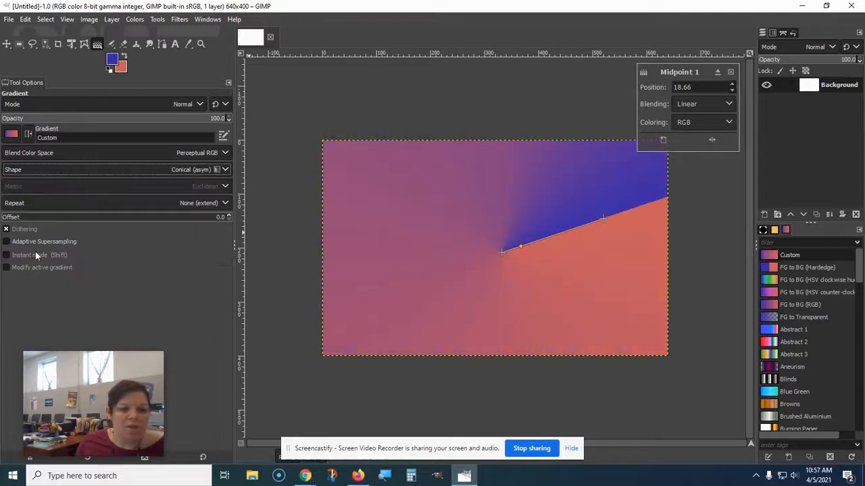
left_click_drag(521, 245, 565, 220)
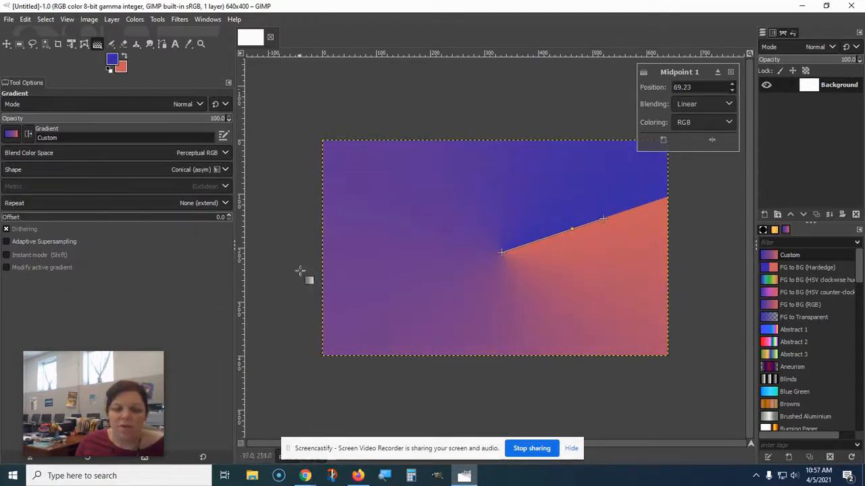
Change the gradient shape to Spiral (counter-clockwise) and move its start endpoint to about (249, 233) px.
left_click(28, 170)
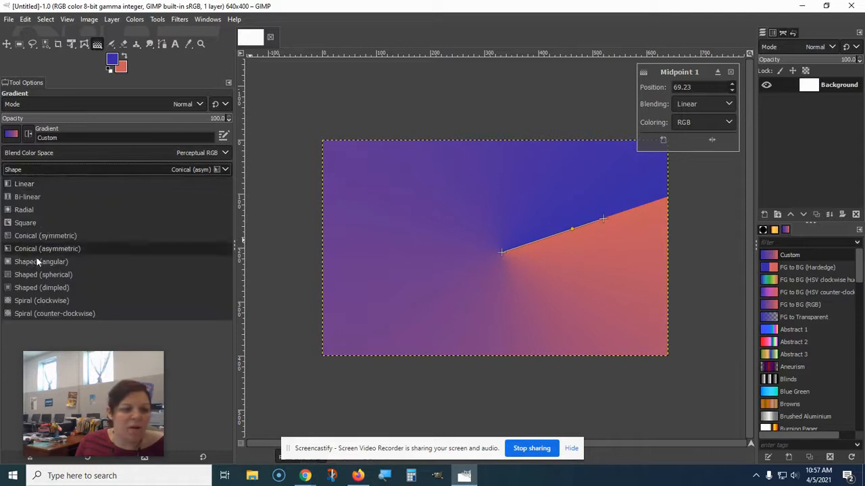
left_click(39, 315)
left_click_drag(500, 253, 458, 265)
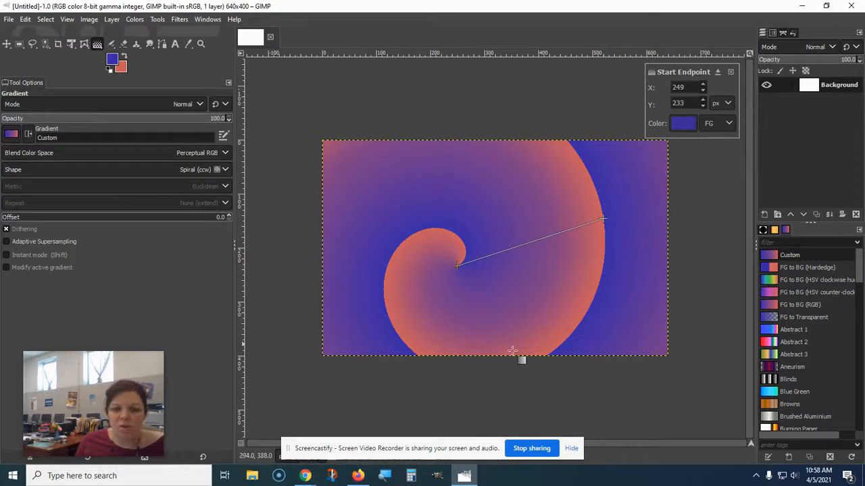
Add a text box spanning nearly the full canvas width over the spiral and enter the person's first name.
left_click(175, 44)
left_click_drag(332, 169, 664, 315)
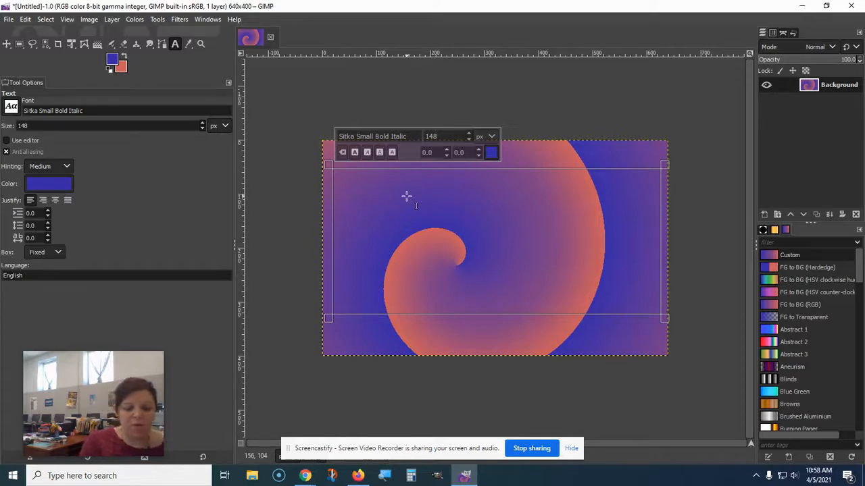
type("Amy")
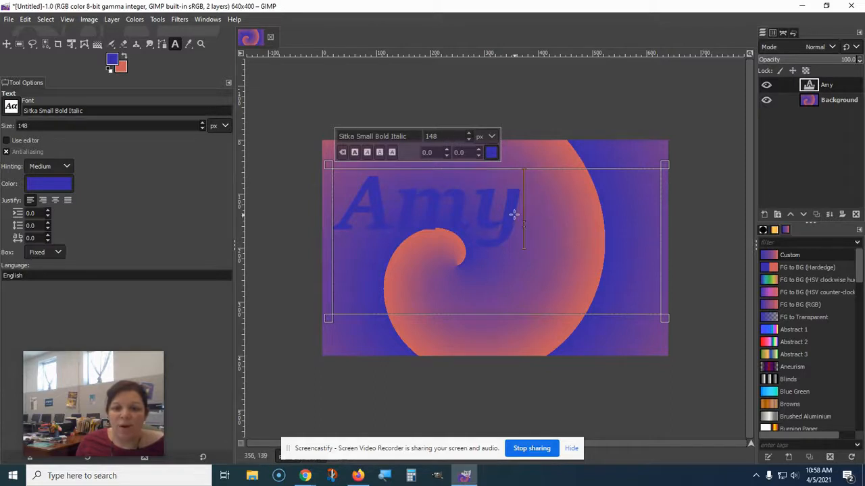
Select the whole name in the text box and set its size to 160 px.
left_click(467, 133)
left_click(468, 132)
left_click(467, 132)
left_click(468, 132)
left_click(467, 131)
left_click(470, 138)
left_click(469, 138)
left_click(469, 137)
left_click(469, 138)
left_click(469, 138)
left_click(469, 137)
left_click(469, 138)
left_click(469, 138)
left_click(468, 137)
left_click(469, 137)
left_click(469, 137)
left_click(469, 137)
left_click(469, 138)
left_click(468, 138)
left_click(469, 138)
left_click(469, 137)
left_click(469, 138)
left_click(469, 138)
left_click(469, 138)
left_click(469, 138)
left_click(469, 138)
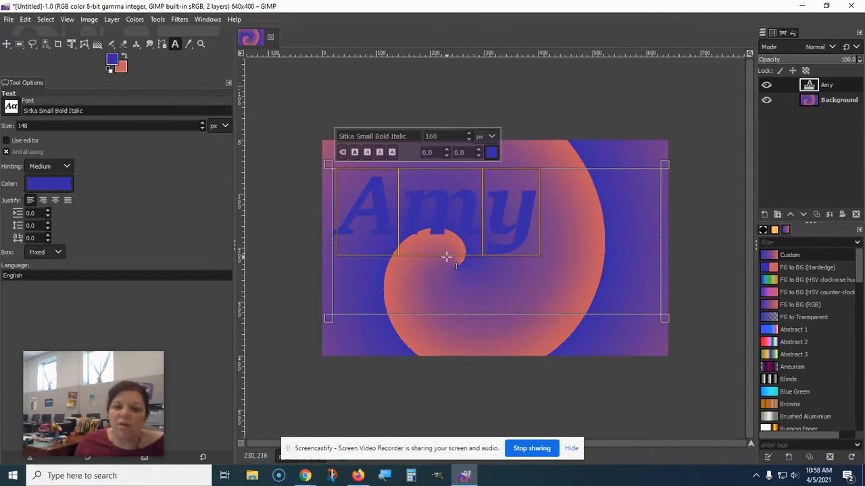
Change the color of the selected text to the near-white f6f6f6.
left_click(491, 154)
left_click_drag(452, 133, 375, 96)
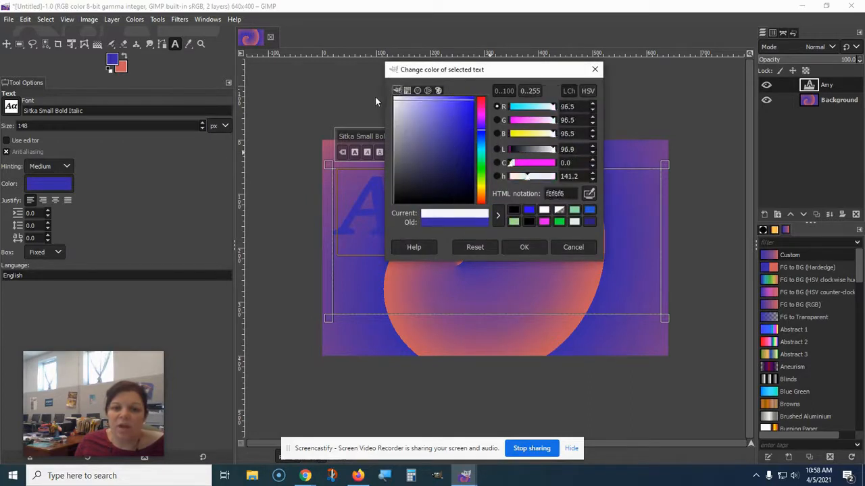
left_click(524, 247)
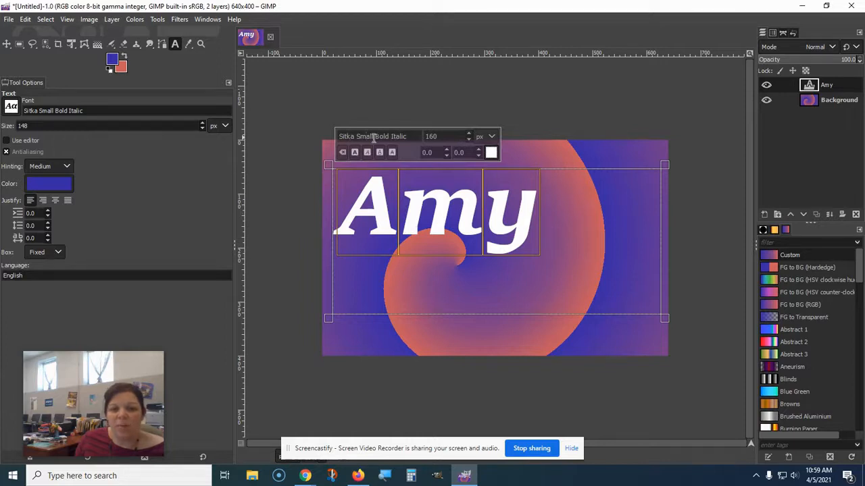
Try the Sitka Text, Syastro and Symbol fonts on the name, dismissing the recording-limit notification.
left_click(15, 110)
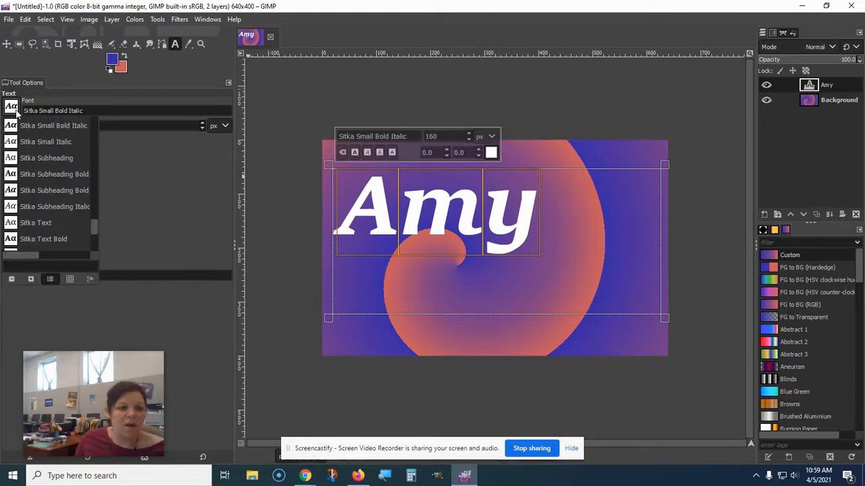
left_click(27, 223)
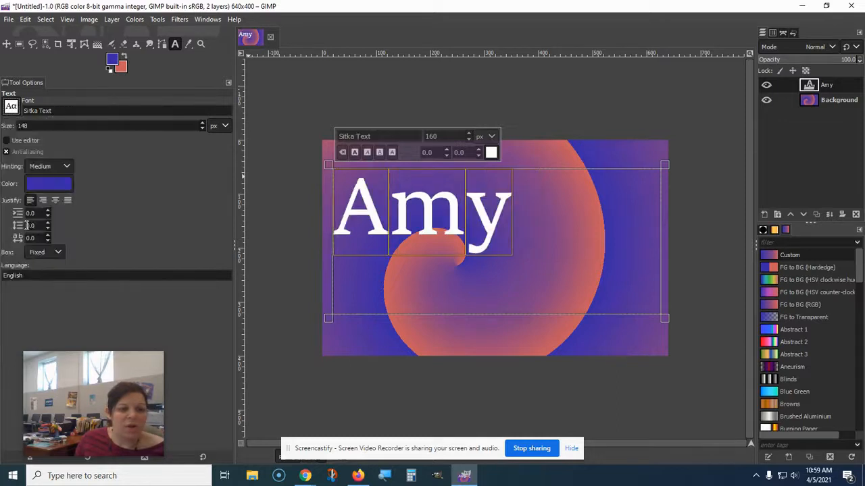
left_click(11, 108)
scroll(33, 213, "down", 3)
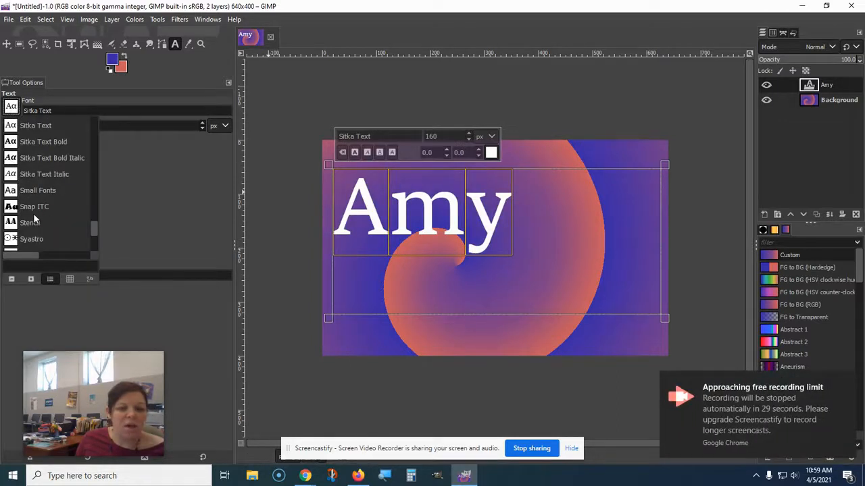
left_click(33, 212)
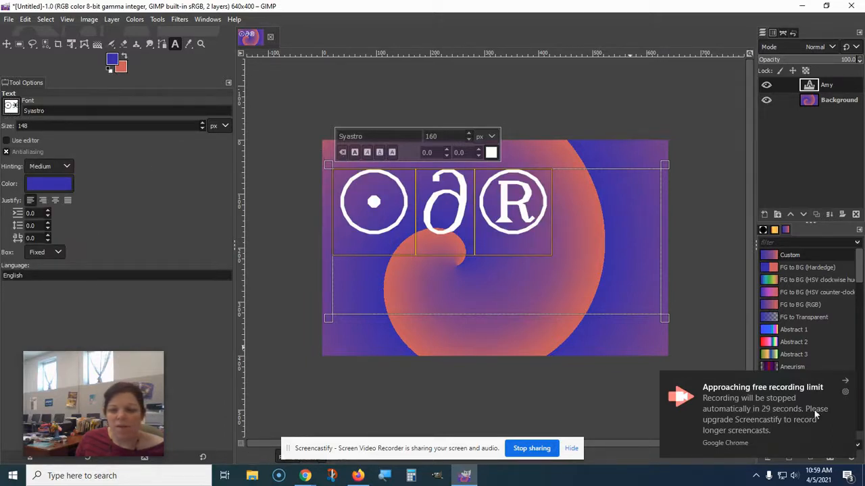
left_click(850, 387)
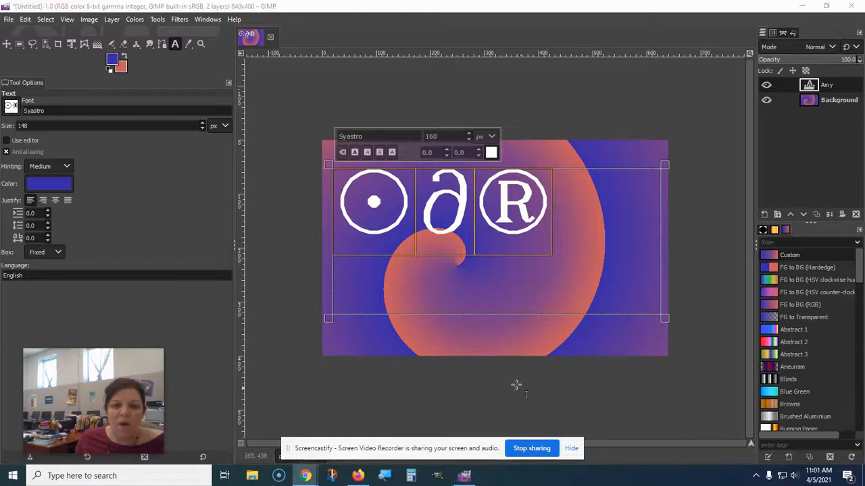
left_click(9, 106)
scroll(20, 203, "down", 1)
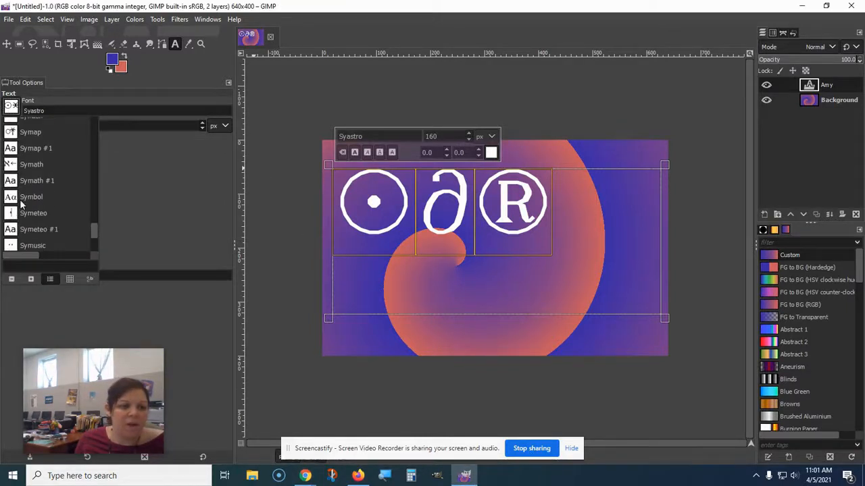
left_click(8, 199)
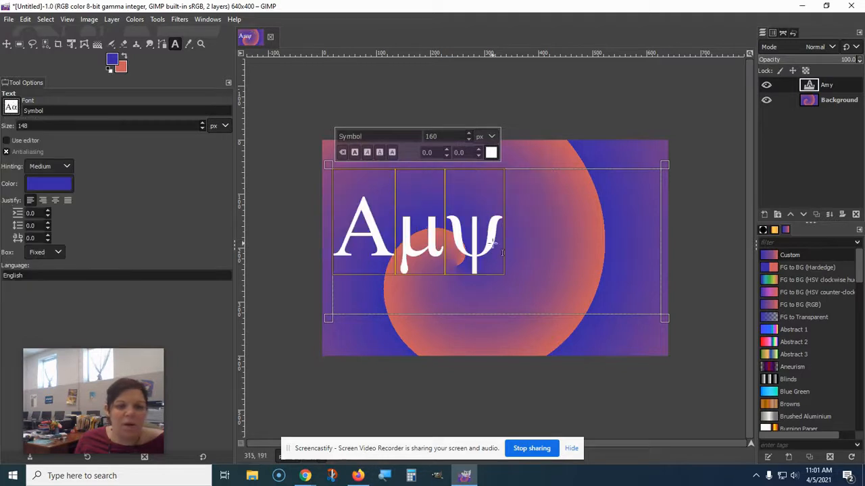
Set the font of the name to Sitka Subheading Bold Italic.
left_click(12, 107)
scroll(16, 135, "up", 5)
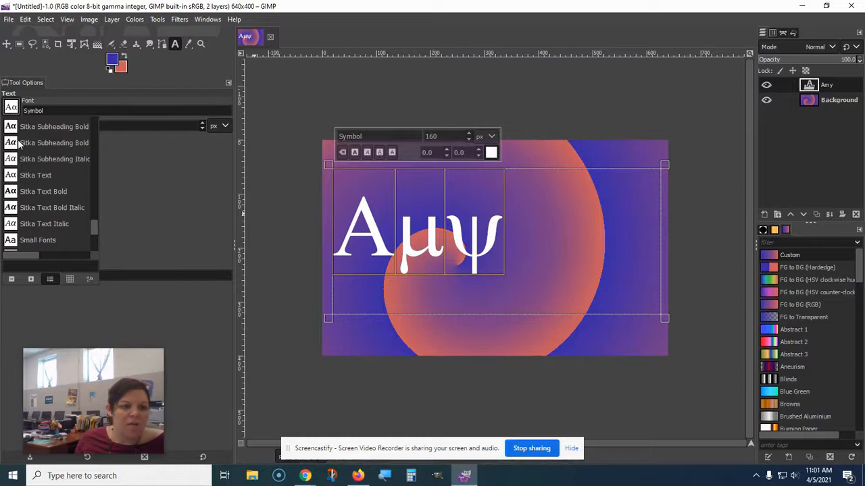
left_click(19, 143)
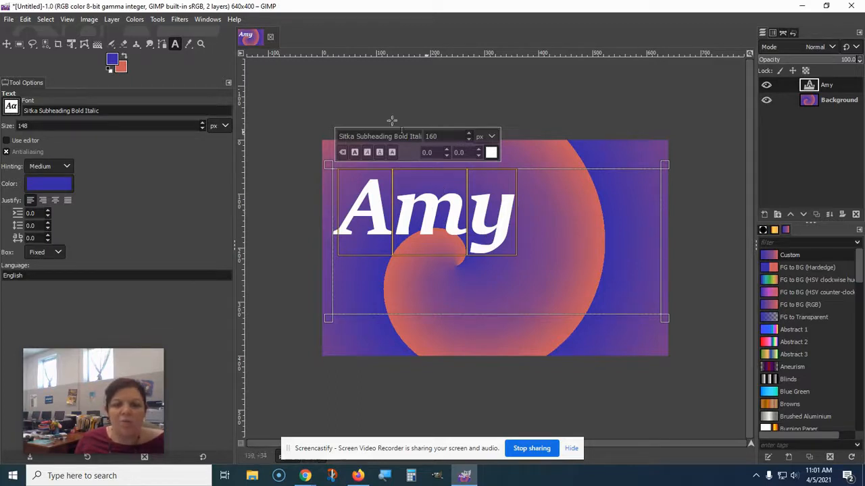
Use the Move tool to reposition the name down and to the right, near the canvas center.
left_click(7, 47)
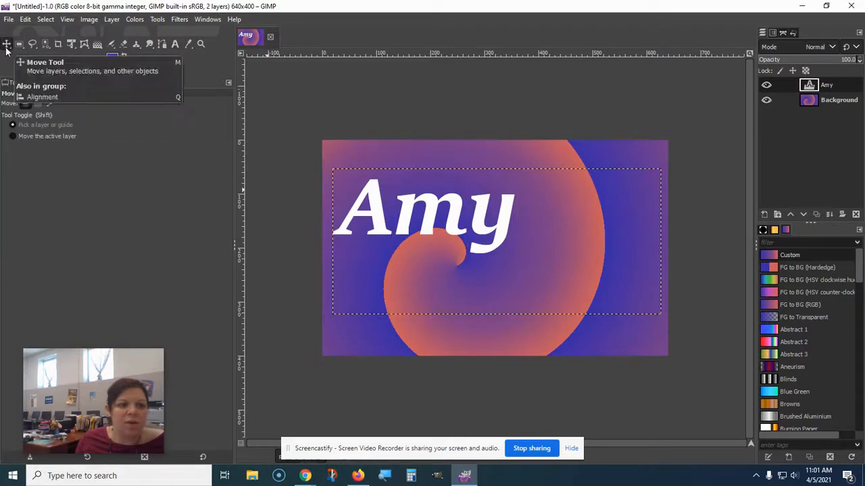
left_click_drag(438, 217, 498, 254)
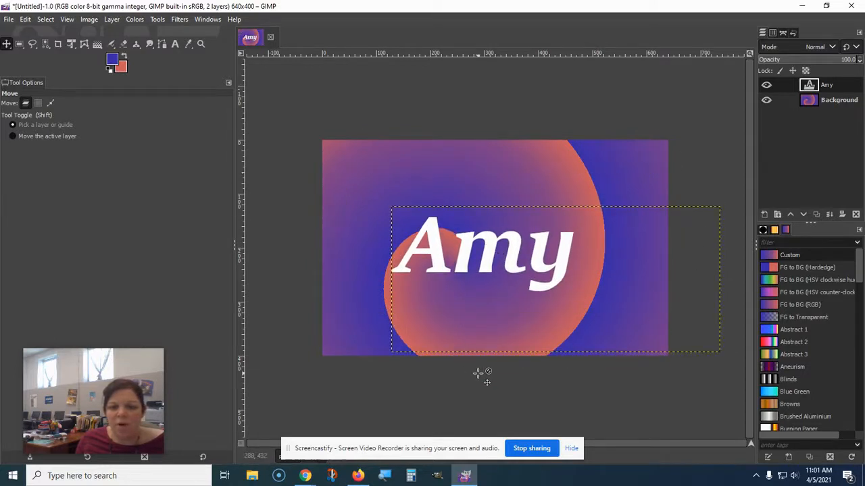
Shift the background layer to the right and undo that move.
left_click_drag(364, 210, 437, 222)
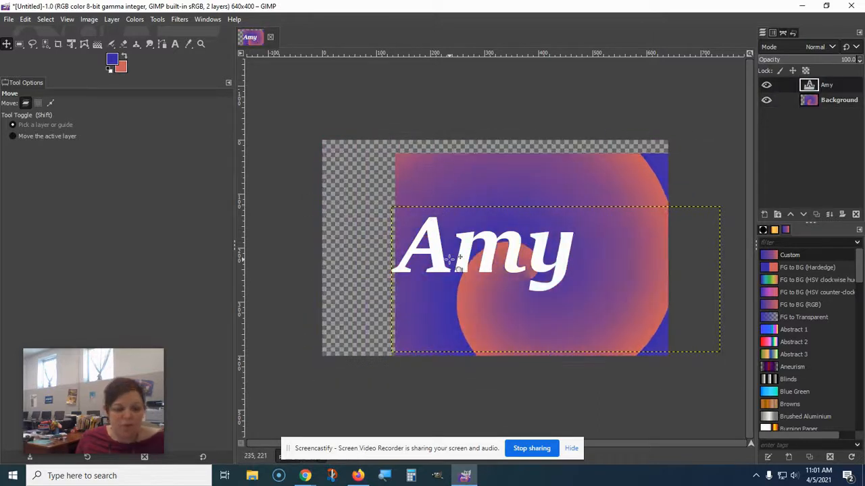
key("ctrl+z")
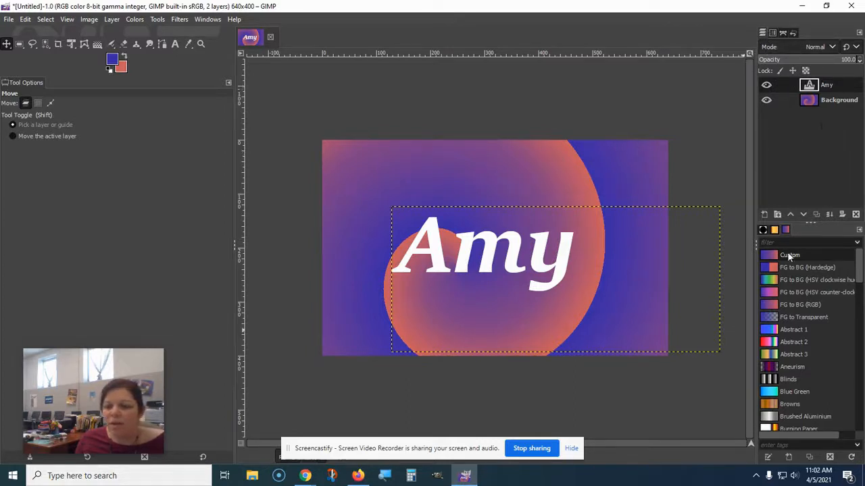
Use the undo history to visit the base image and the Move Layer state, and return to the Move Text Layer state.
left_click(793, 32)
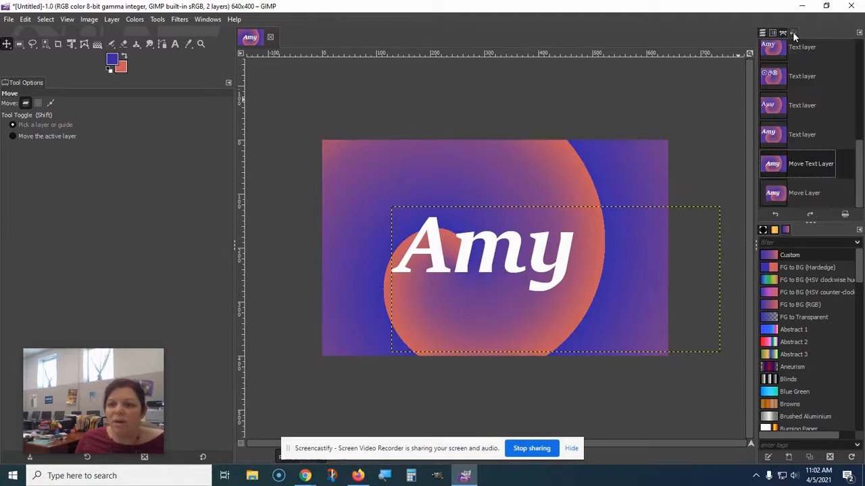
scroll(801, 177, "up", 2)
scroll(801, 177, "up", 3)
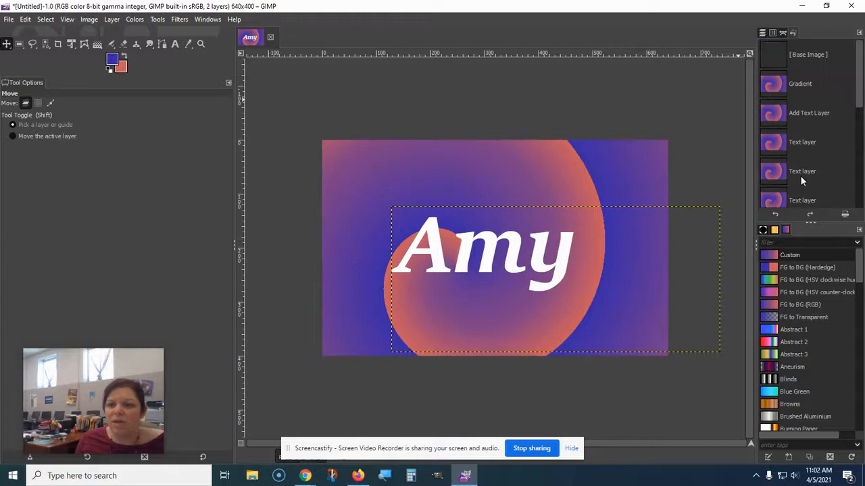
left_click(775, 52)
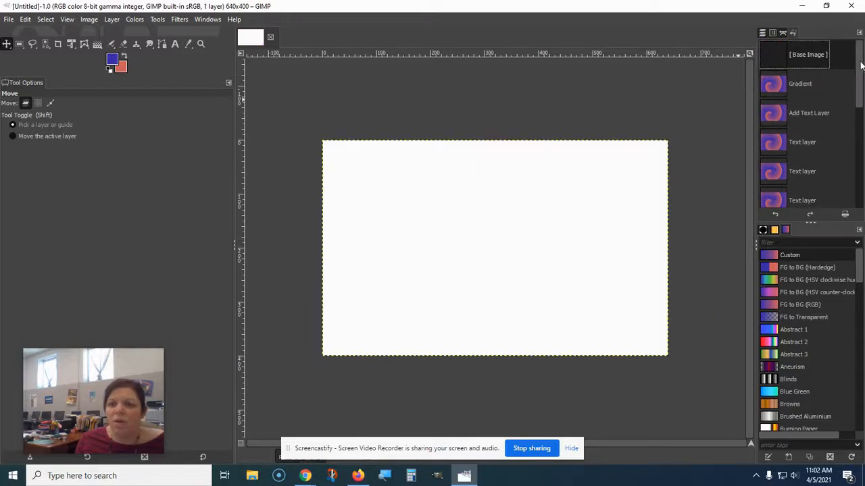
left_click_drag(861, 66, 863, 184)
left_click(795, 196)
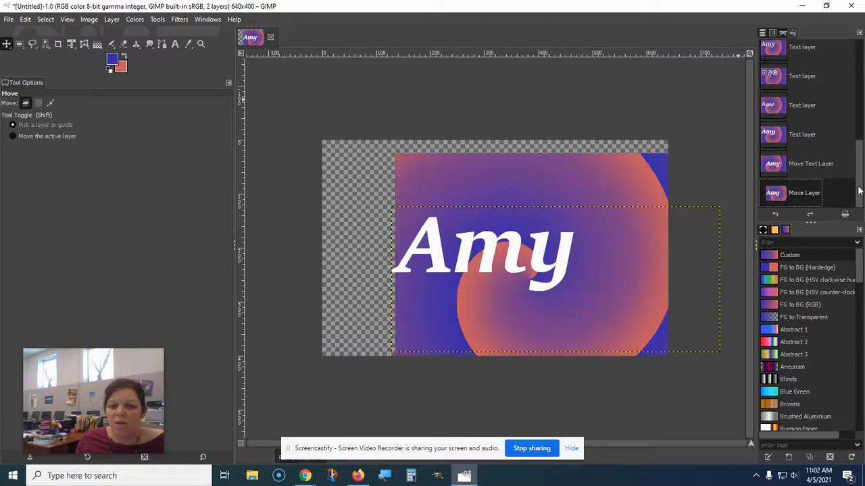
left_click(804, 162)
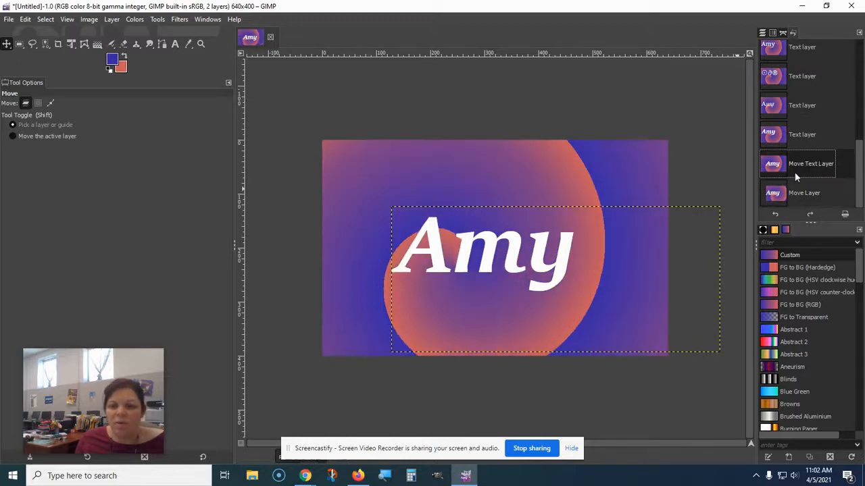
Add a 640 × 400 px transparent layer named "Text background" and place it directly beneath the text layer.
left_click(762, 35)
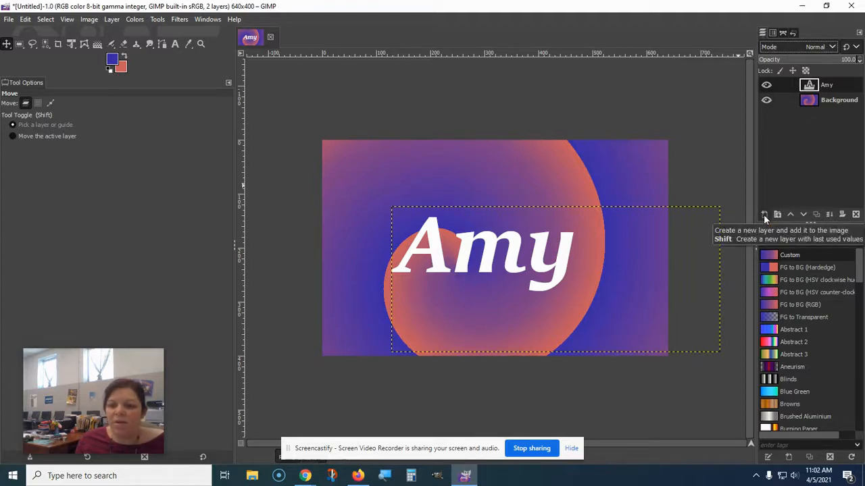
left_click(764, 215)
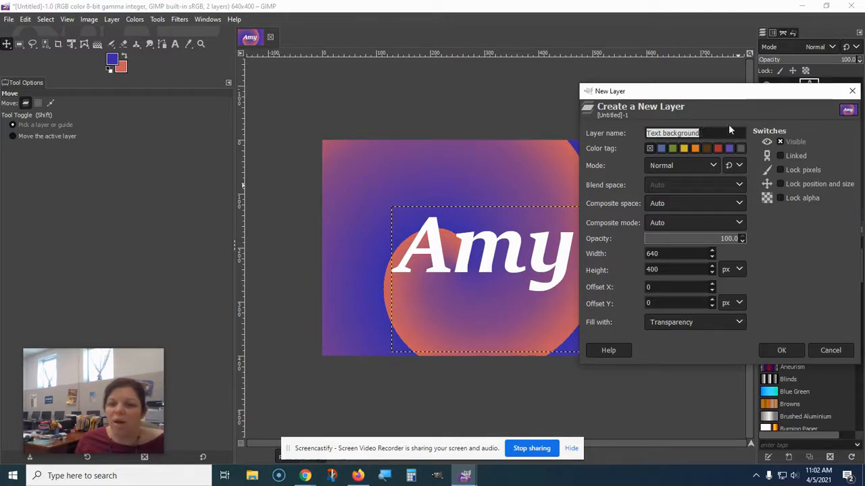
left_click(781, 352)
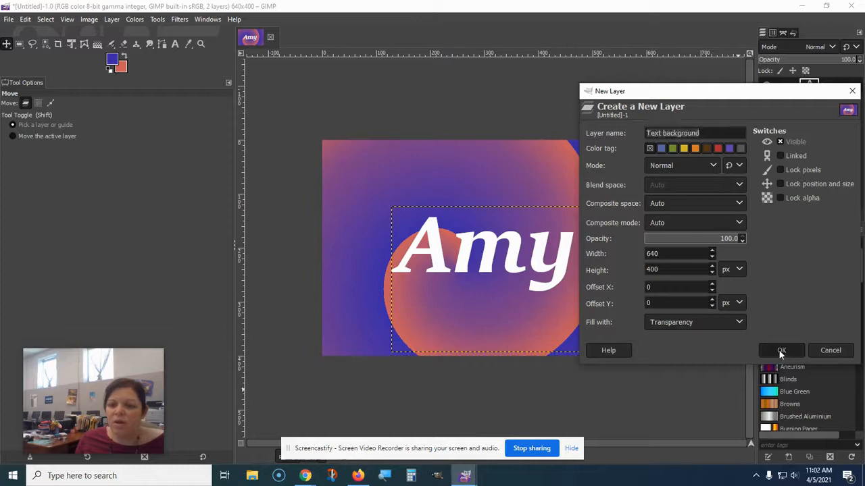
left_click_drag(830, 83, 834, 107)
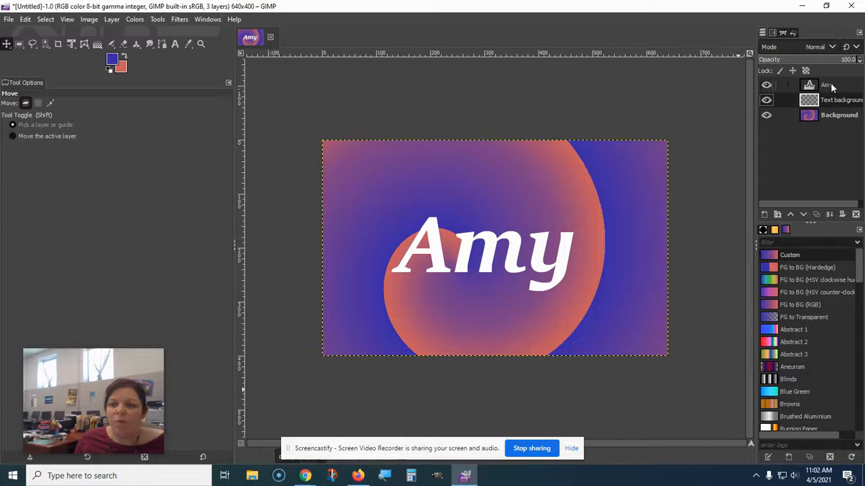
Select each of the three layers in turn, and hide and show the text layer again.
left_click(828, 87)
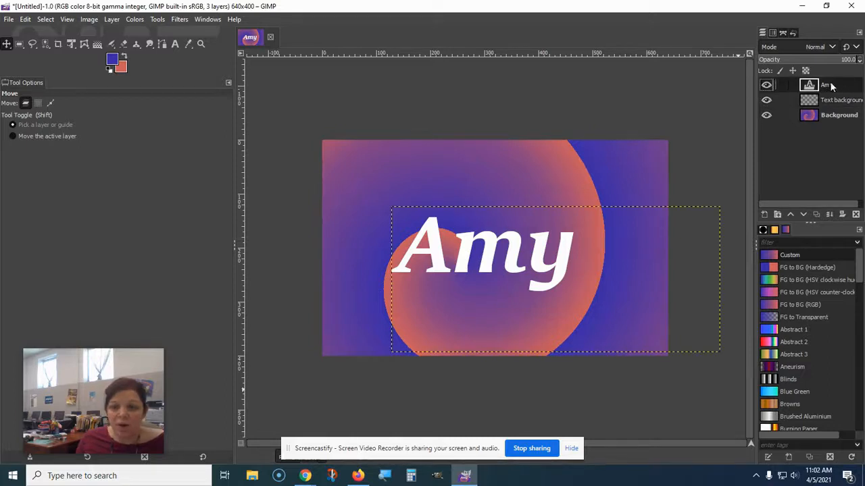
left_click(829, 100)
left_click(829, 116)
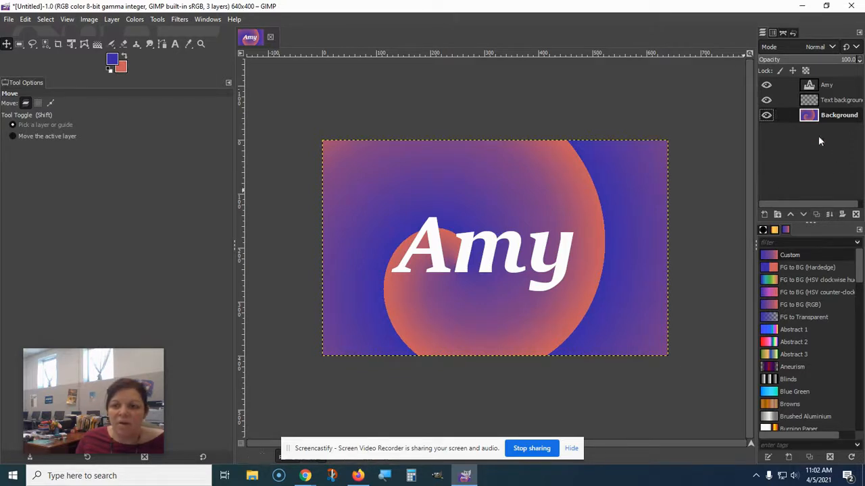
left_click(766, 86)
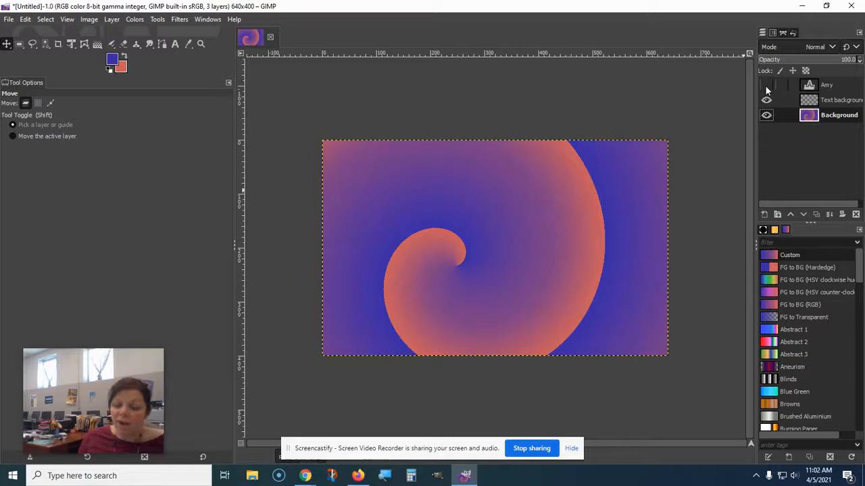
left_click(766, 86)
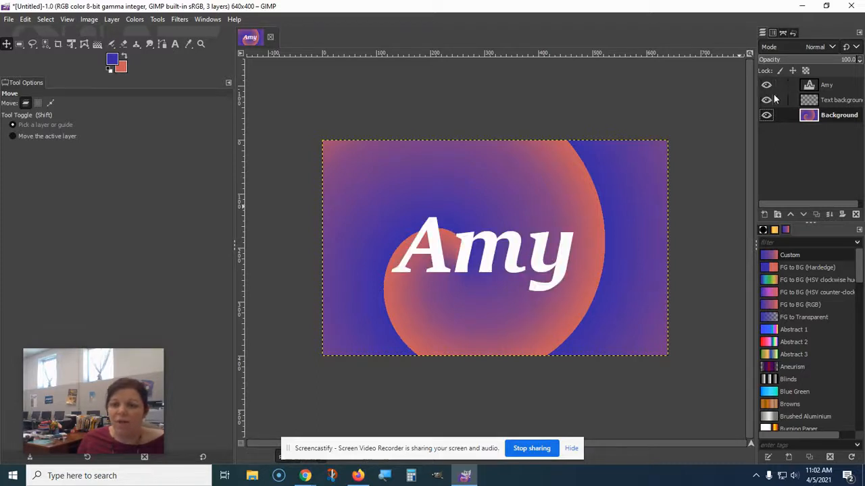
Turn the text layer's alpha into a selection that outlines the letters.
left_click(832, 85)
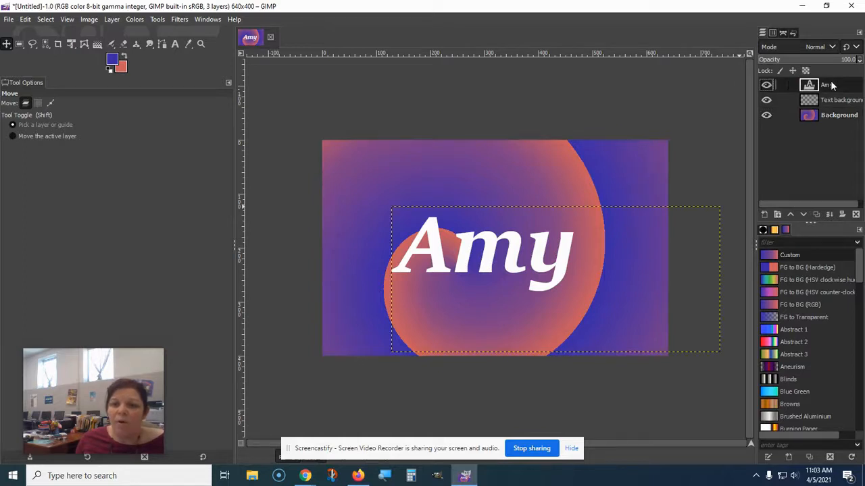
right_click(832, 85)
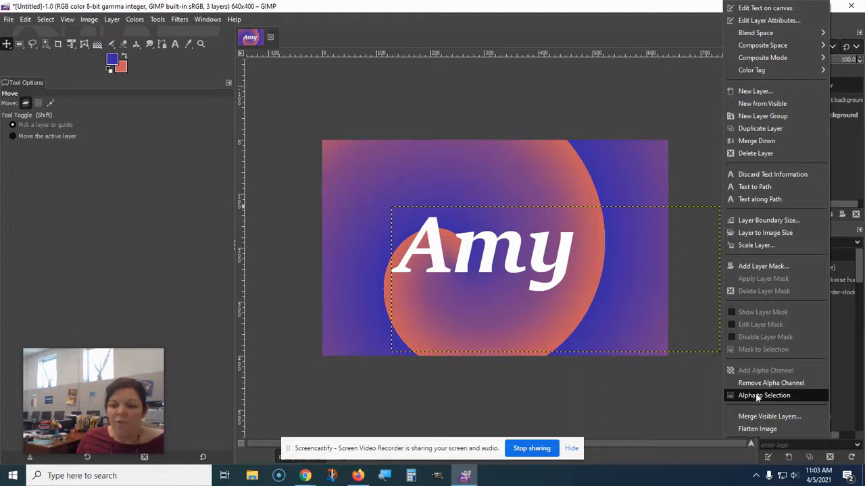
left_click(791, 395)
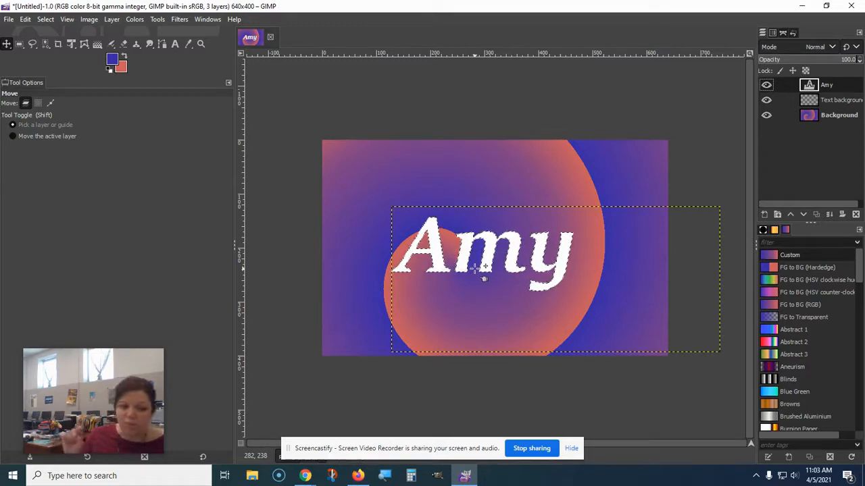
Try growing the letter selection by 2 px.
scroll(483, 278, "up", 3)
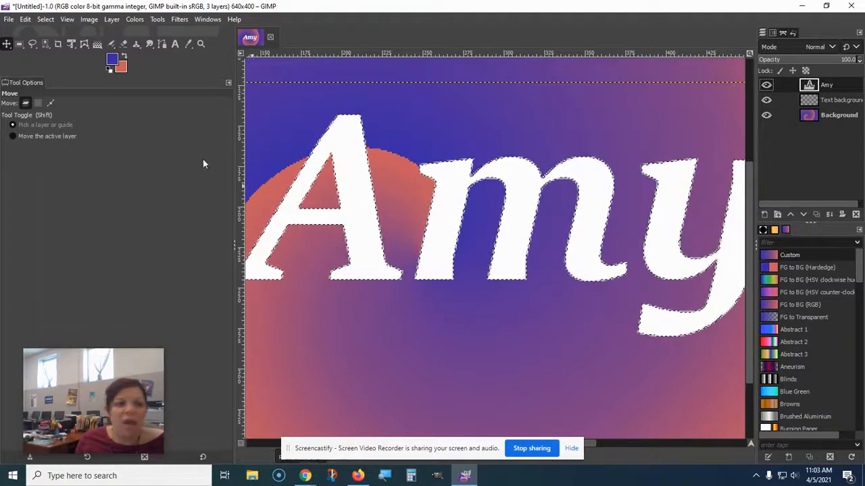
left_click(46, 20)
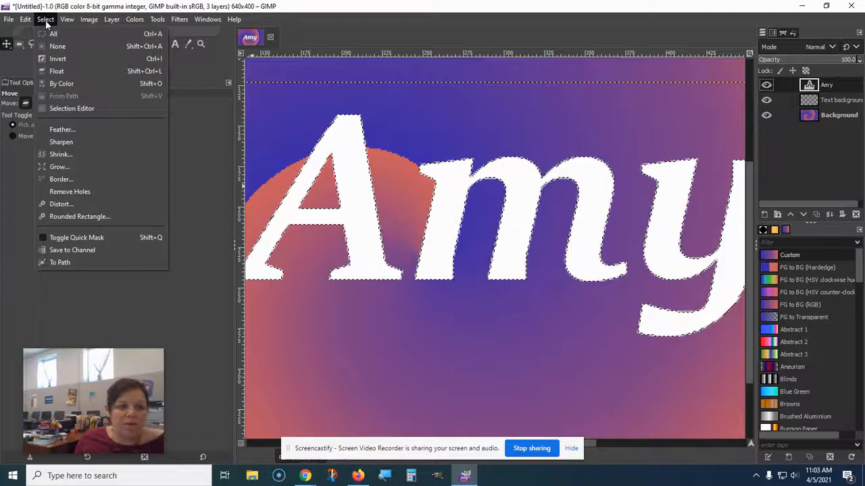
left_click(60, 167)
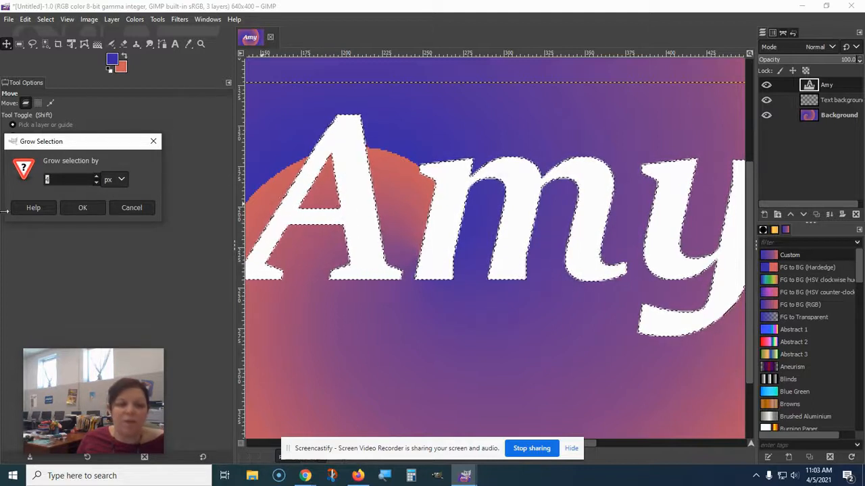
left_click(95, 182)
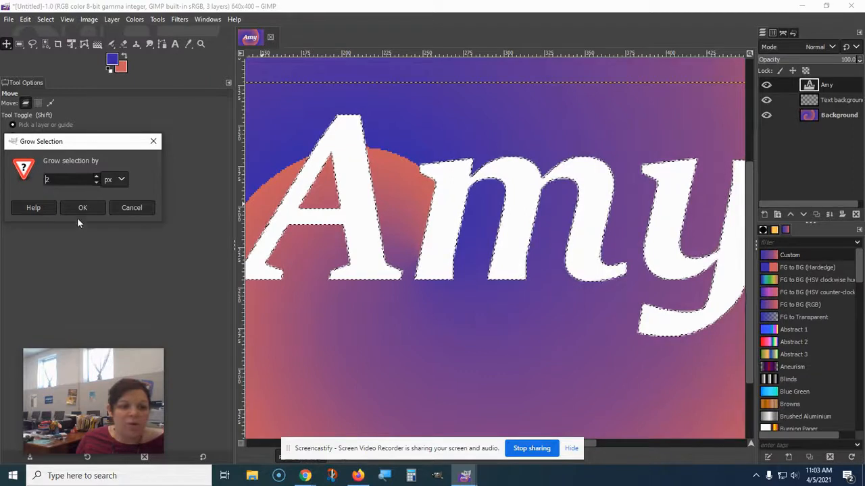
left_click(82, 207)
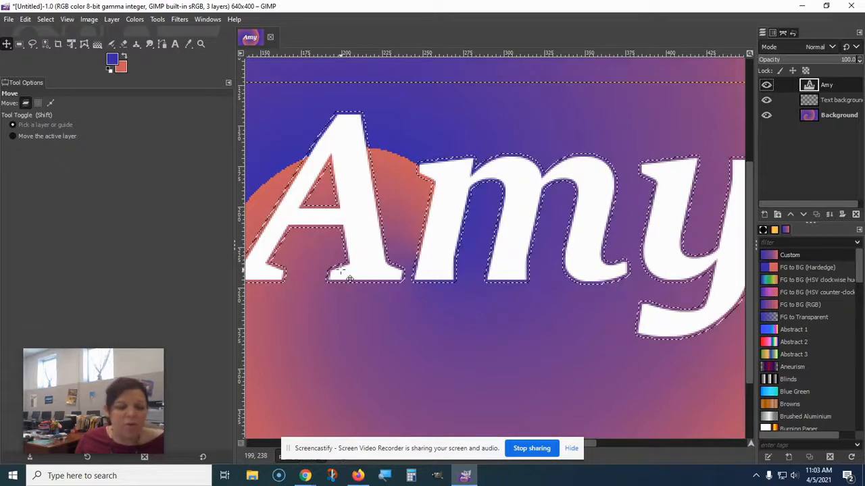
Grow the original letter selection outward by about 4 px.
left_click(46, 19)
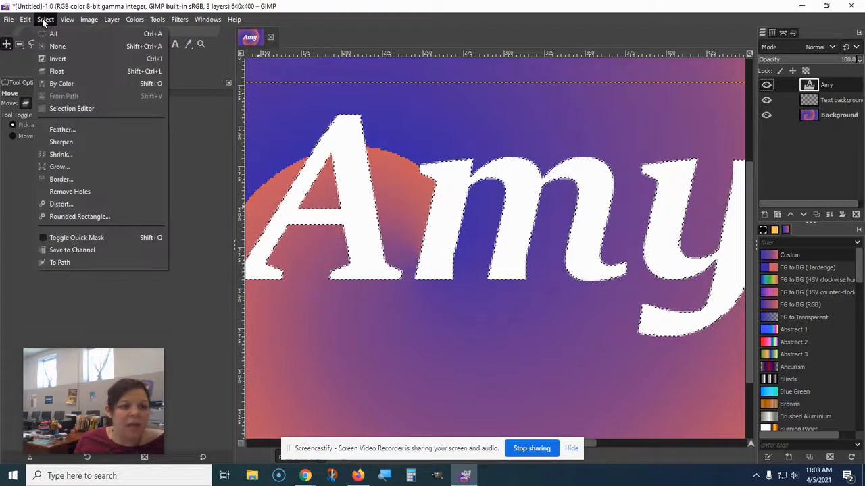
left_click(82, 177)
left_click(96, 177)
left_click(83, 206)
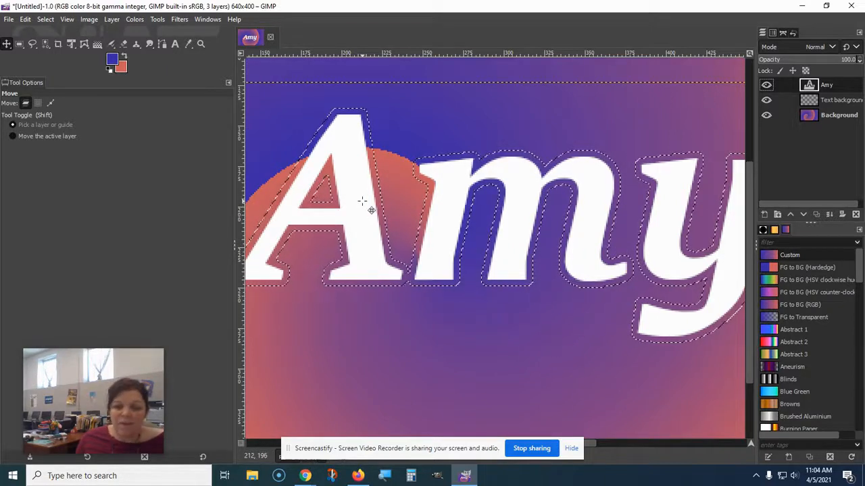
Make the "Text background" layer active, choose the Bucket Fill tool, and set the foreground color to black (000000).
left_click(842, 101)
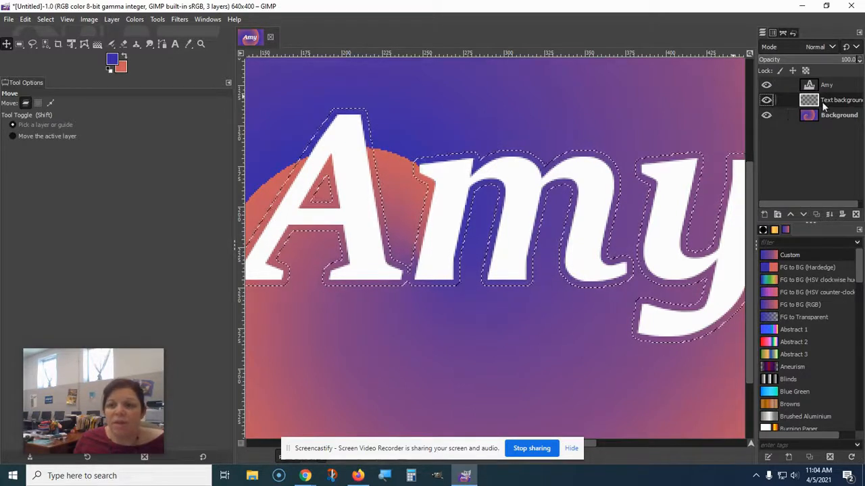
right_click(97, 41)
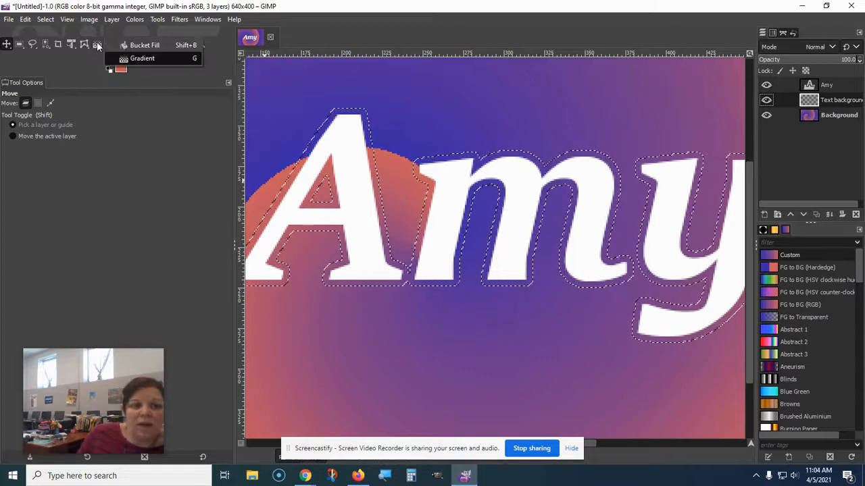
left_click(149, 45)
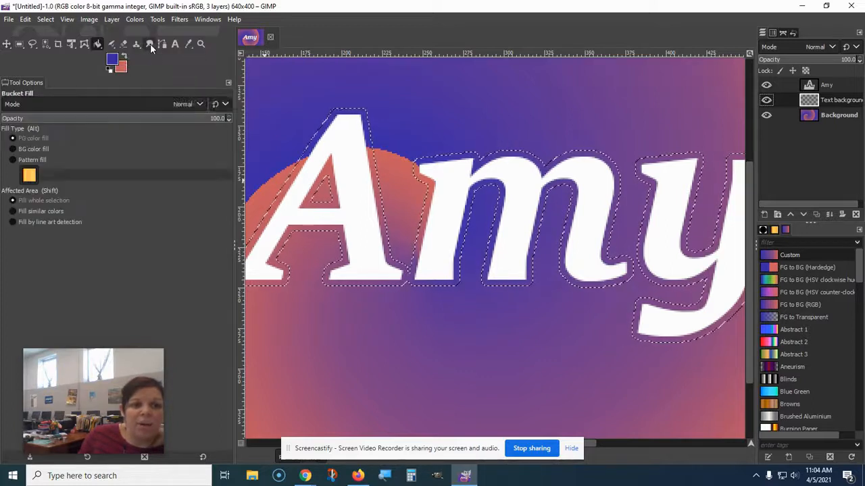
left_click(112, 59)
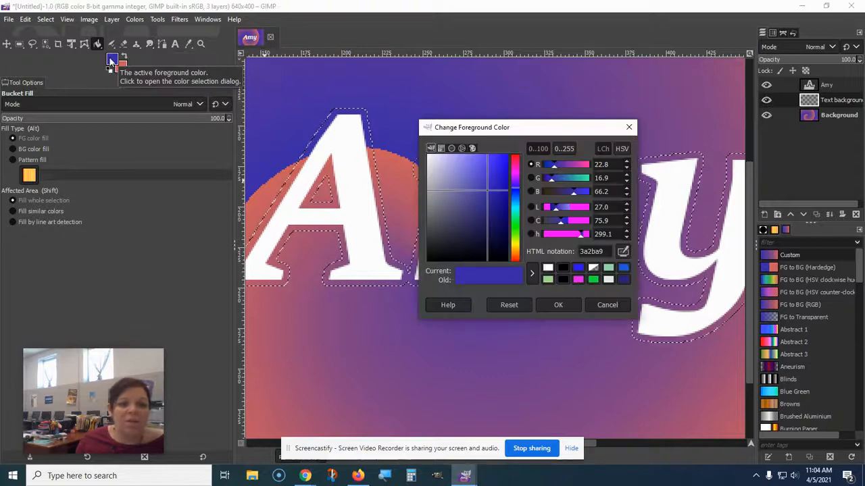
left_click_drag(490, 194, 517, 268)
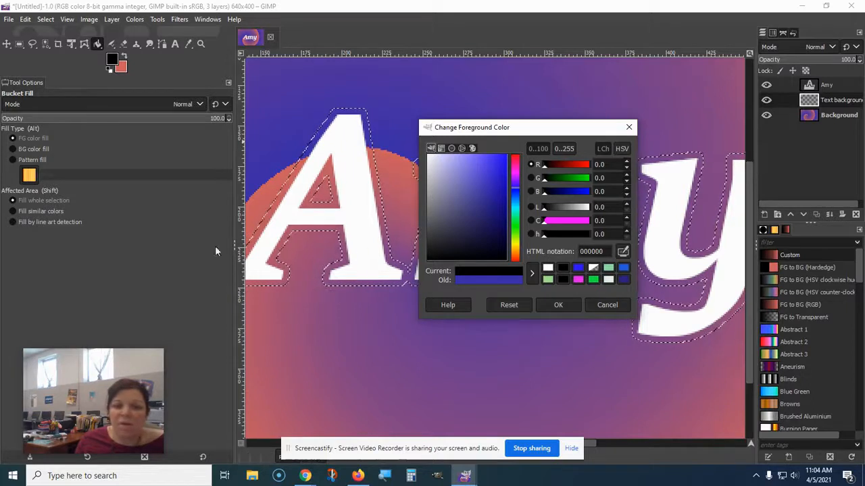
left_click(558, 305)
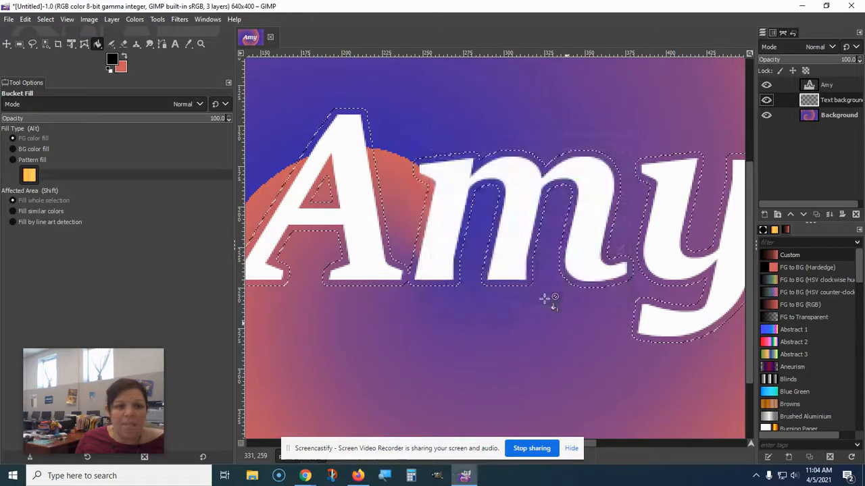
Fill the whole grown selection on the "Text background" layer with black and remove the selection.
scroll(385, 193, "up", 2)
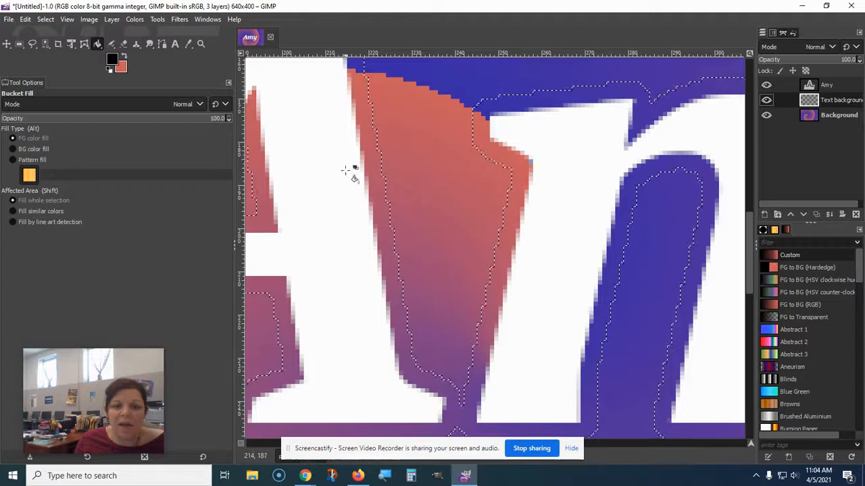
left_click(383, 192)
scroll(383, 193, "down", 3)
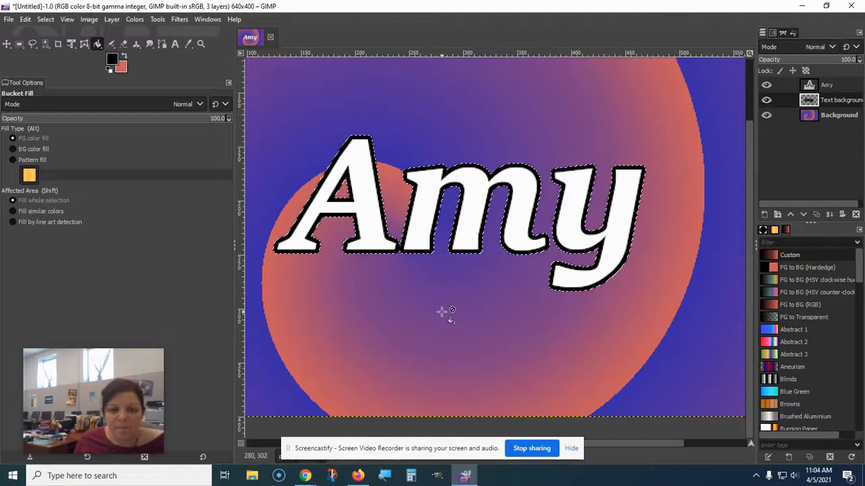
left_click(45, 19)
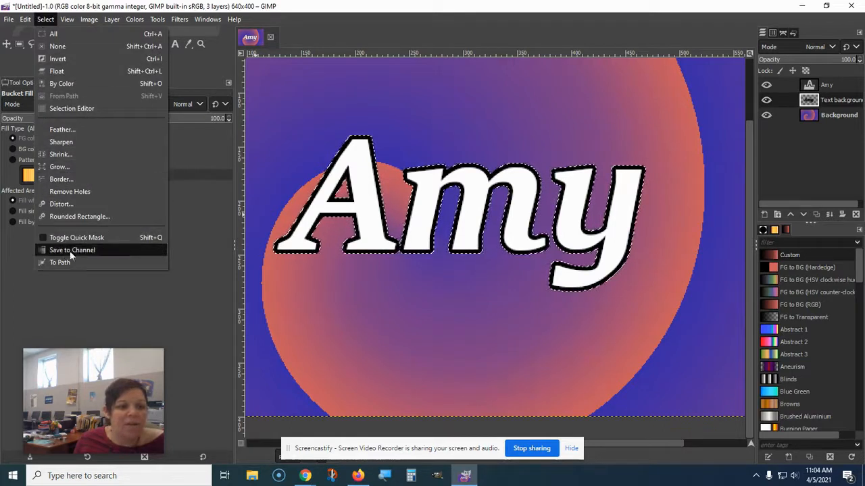
left_click(55, 46)
left_click(290, 453)
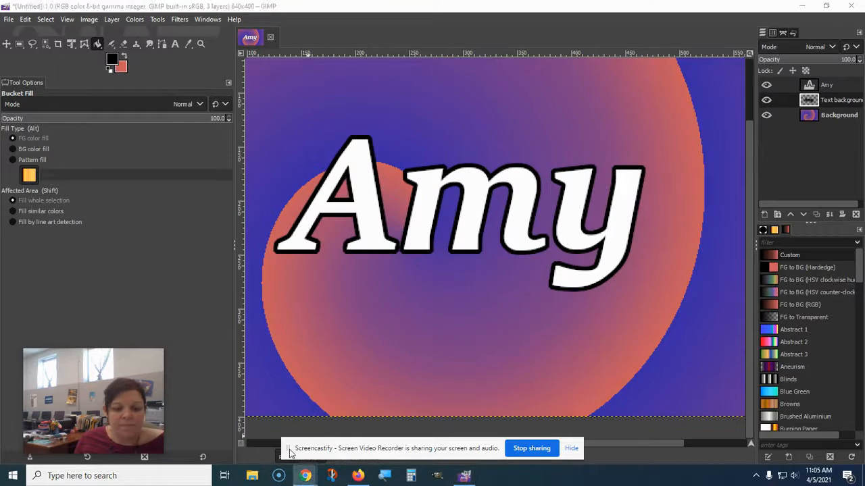
left_click(464, 477)
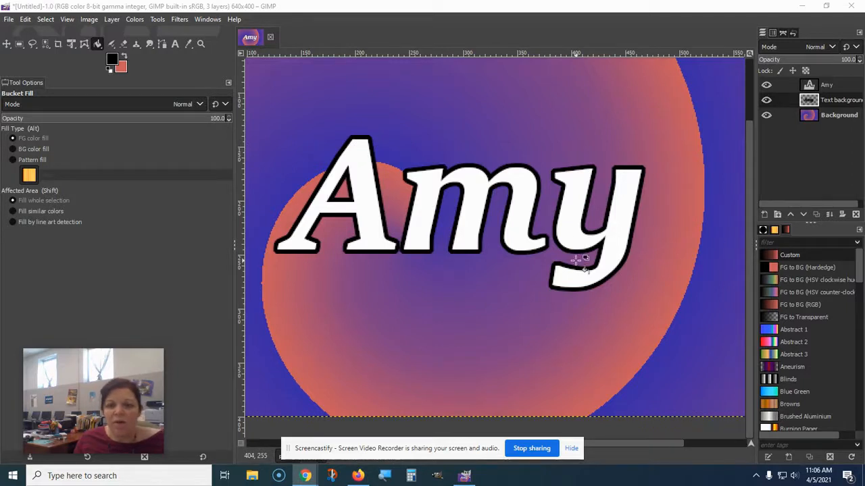
Turn the "Text background" layer's alpha into a selection around the black outline.
scroll(576, 259, "down", 4)
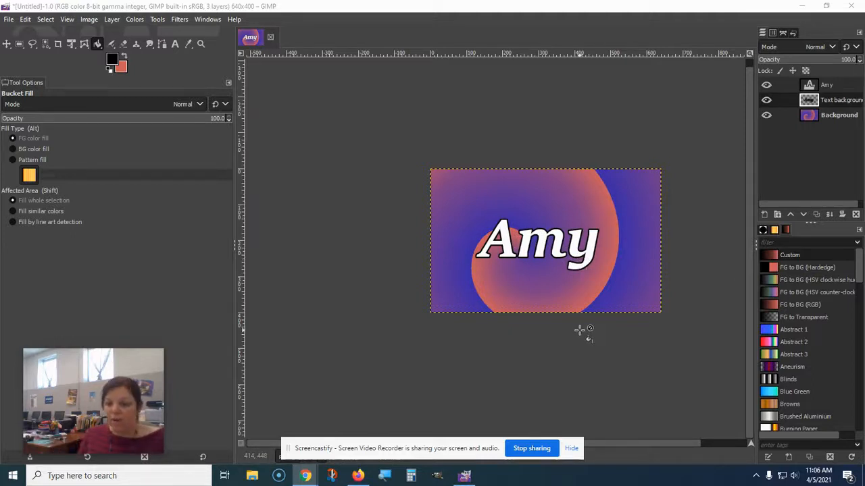
right_click(842, 104)
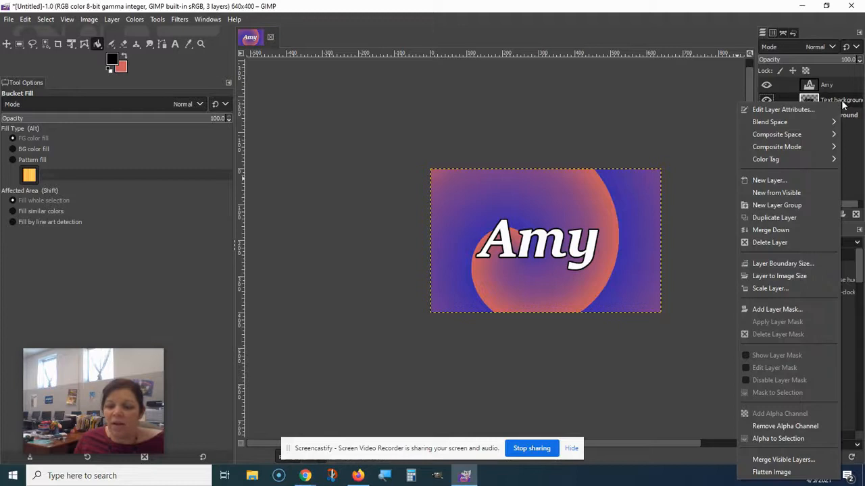
left_click(797, 440)
Apply Drop Shadow (legacy) to the "Text background" selection in bright green (00ff33), with X and Y offsets 4, blur radius 15 and opacity 60.
scroll(602, 303, "up", 3)
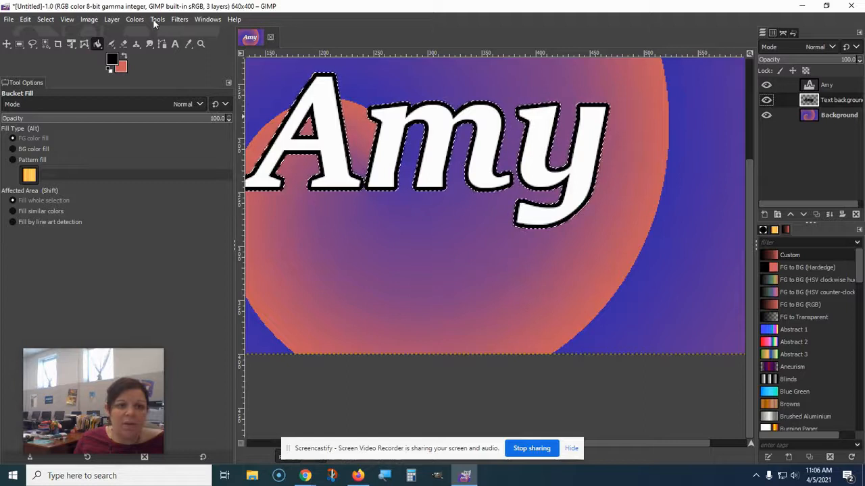
left_click(180, 20)
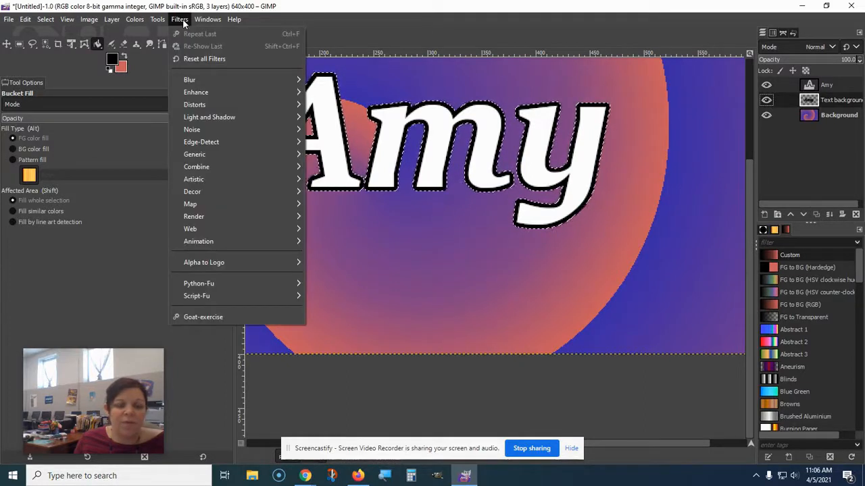
mouse_move(196, 118)
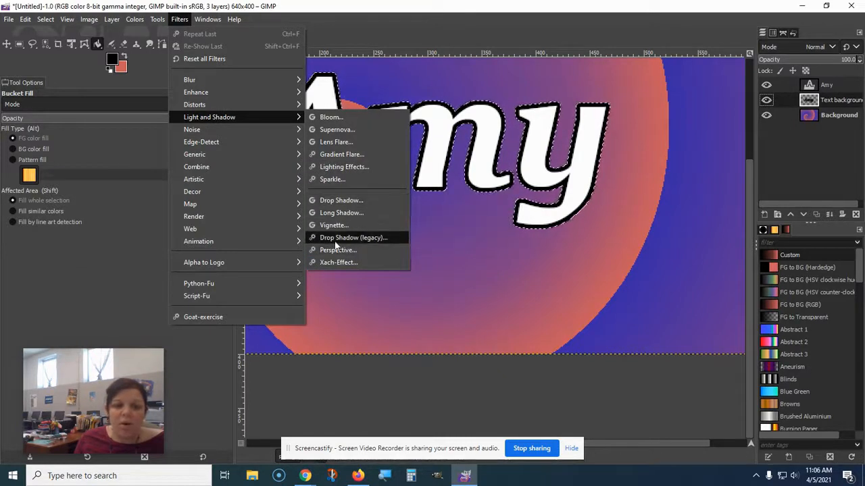
left_click(383, 238)
left_click_drag(415, 173, 421, 245)
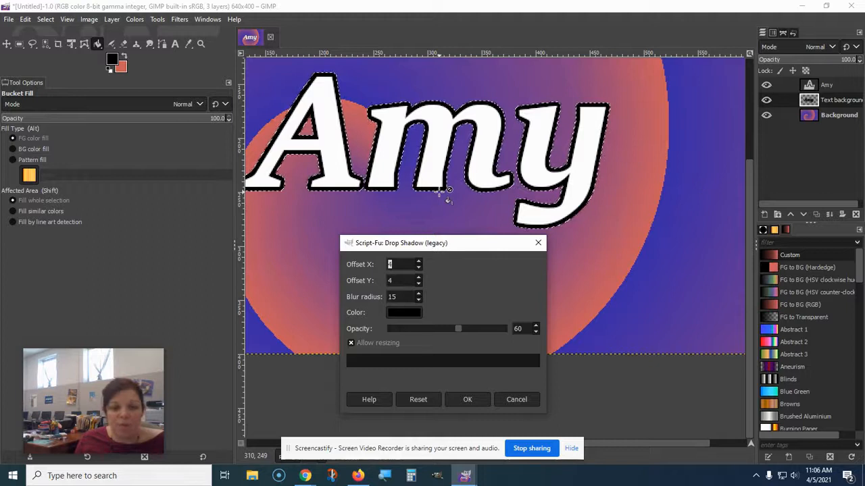
left_click(397, 315)
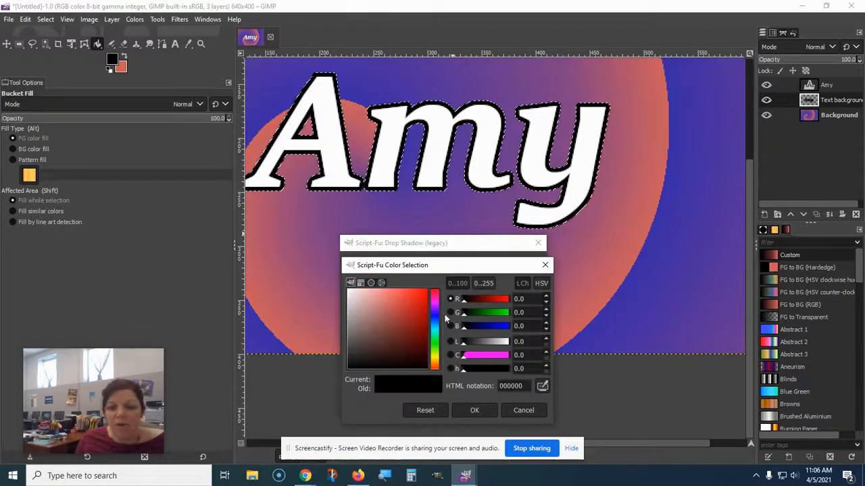
left_click(435, 345)
left_click_drag(426, 302, 428, 294)
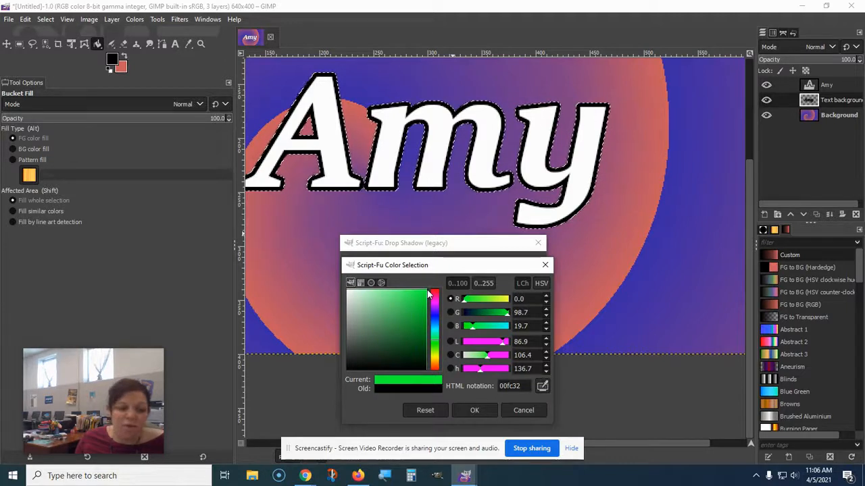
left_click_drag(426, 295, 427, 290)
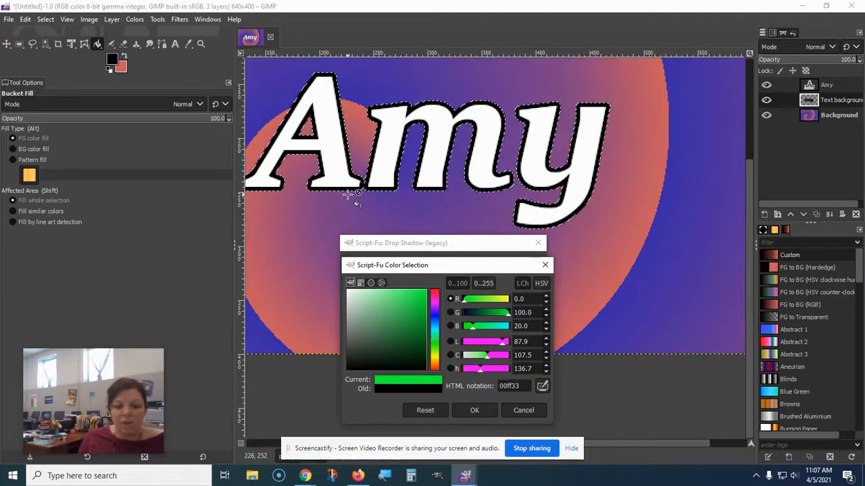
left_click_drag(427, 293, 428, 292)
left_click(475, 410)
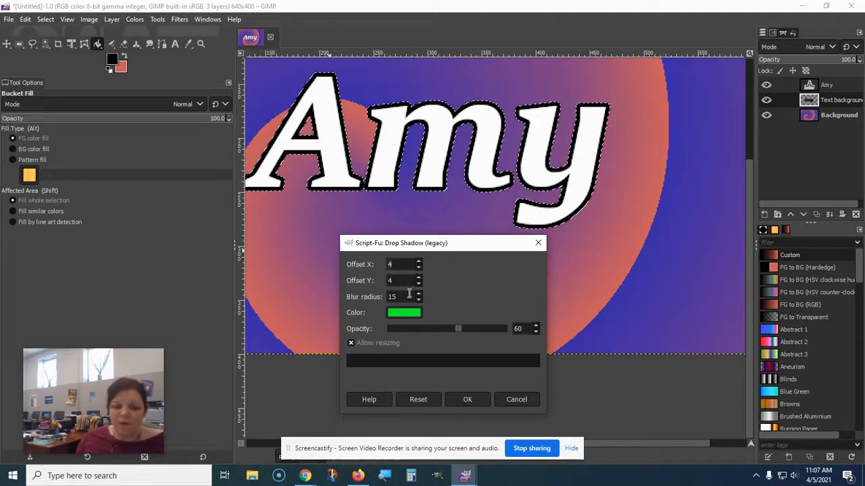
left_click(469, 402)
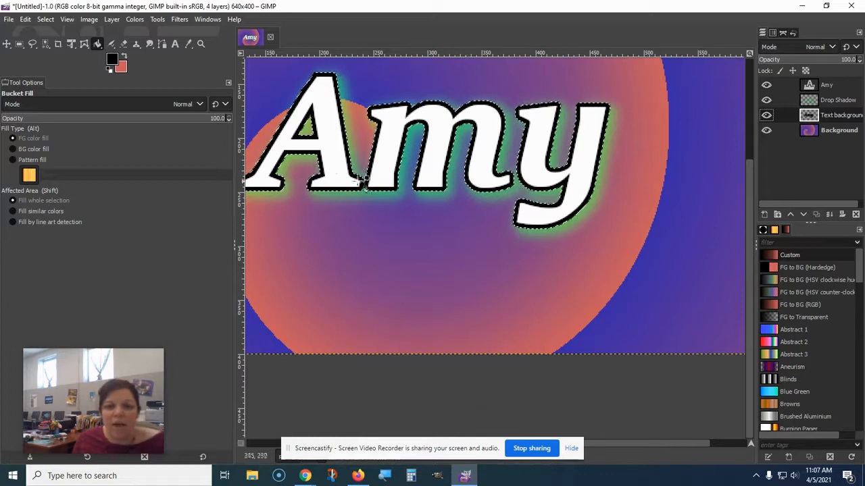
Remove the selection around the lettering to view the green shadow on the whole image.
scroll(451, 272, "down", 3)
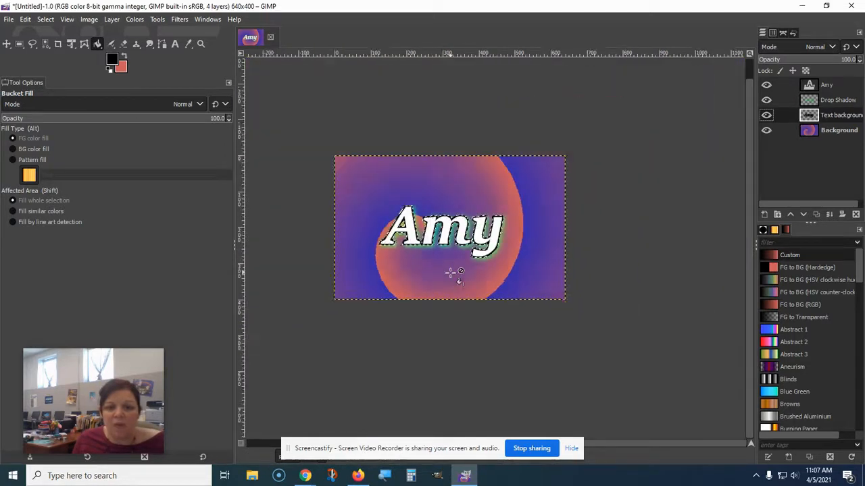
left_click(45, 19)
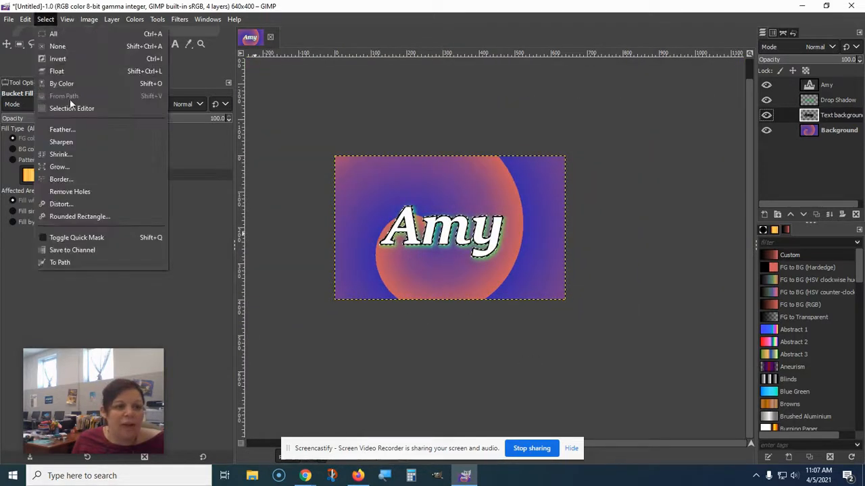
left_click(58, 47)
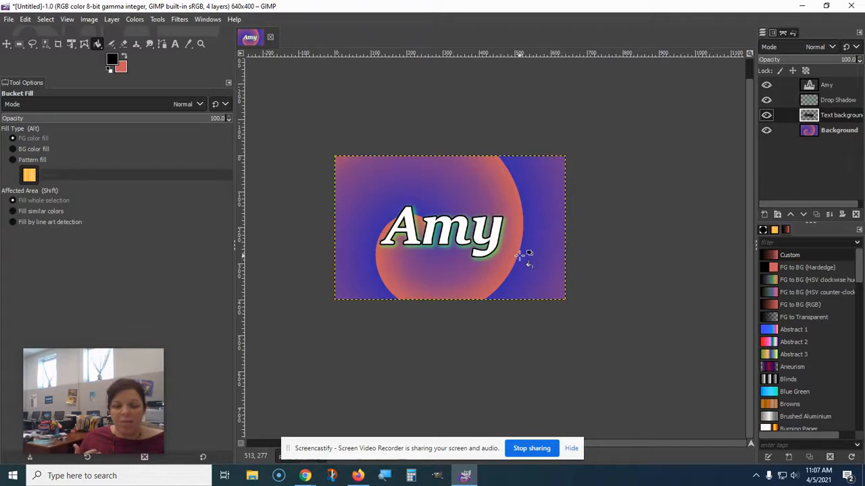
Undo the deselection and the green drop shadow.
key("ctrl+z")
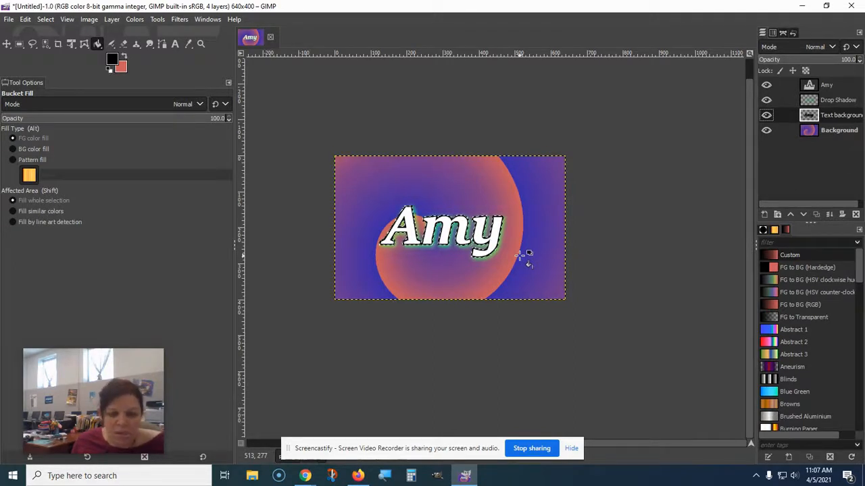
key("ctrl+z")
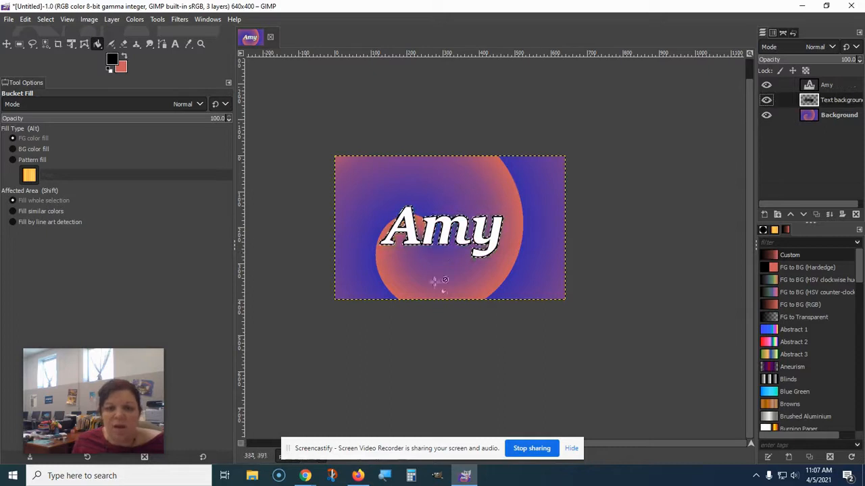
Apply a white (ffffff) Drop Shadow (legacy) with X and Y offsets 4, blur radius 15 and opacity 60, and remove the selection.
left_click(179, 19)
mouse_move(216, 131)
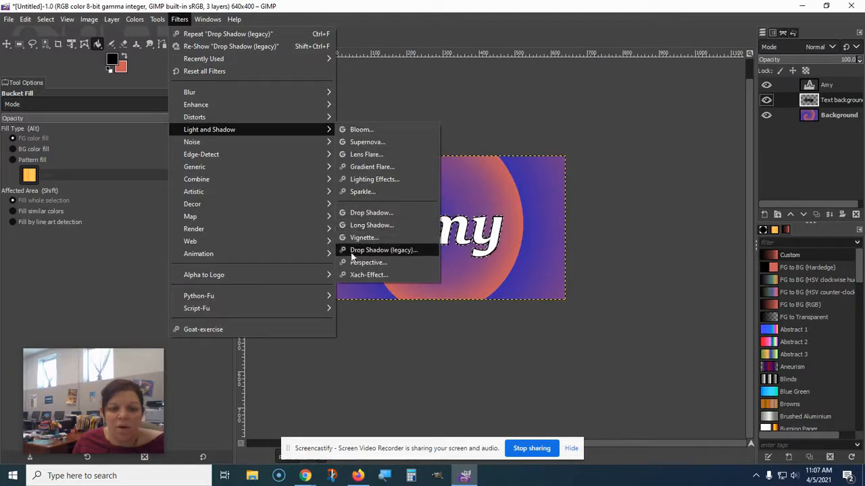
left_click(382, 250)
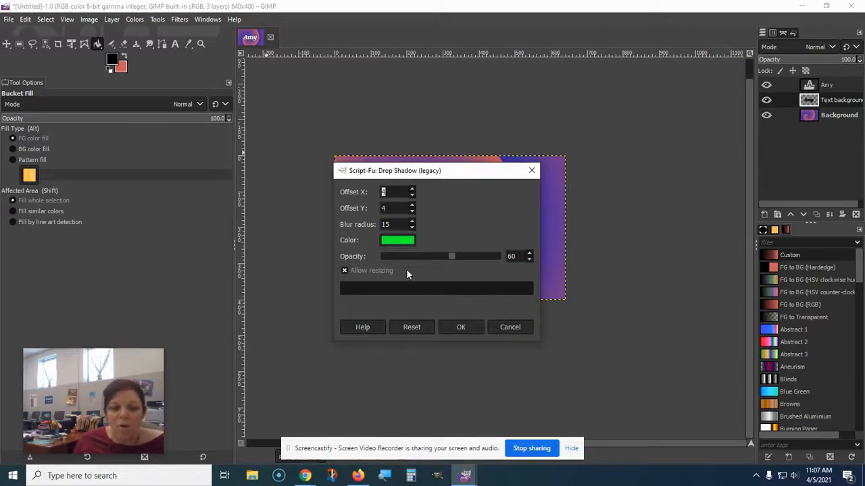
left_click(407, 243)
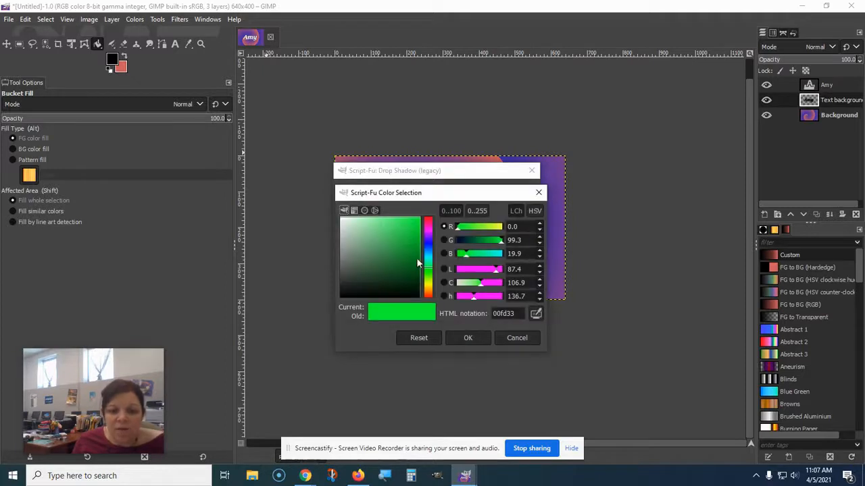
left_click_drag(350, 222, 337, 217)
left_click(468, 340)
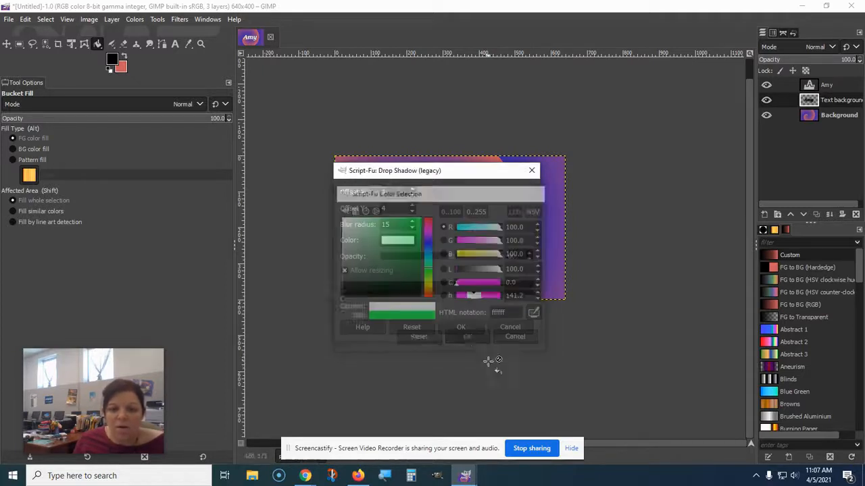
left_click(462, 327)
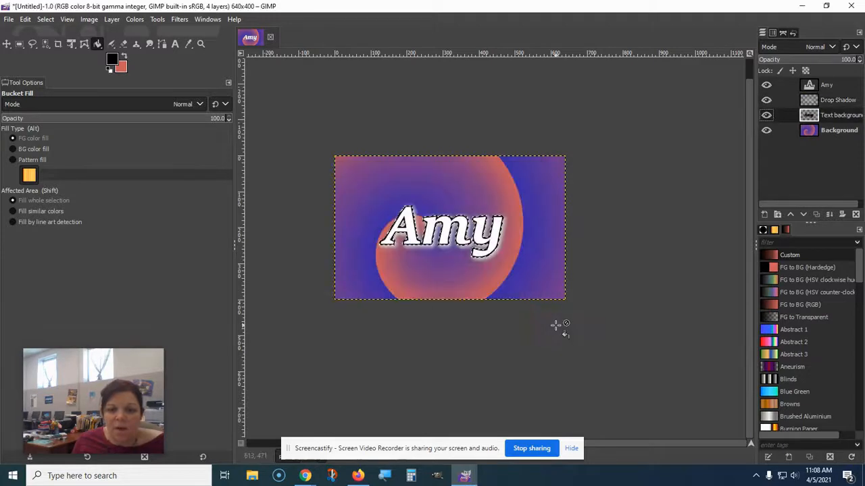
left_click(45, 19)
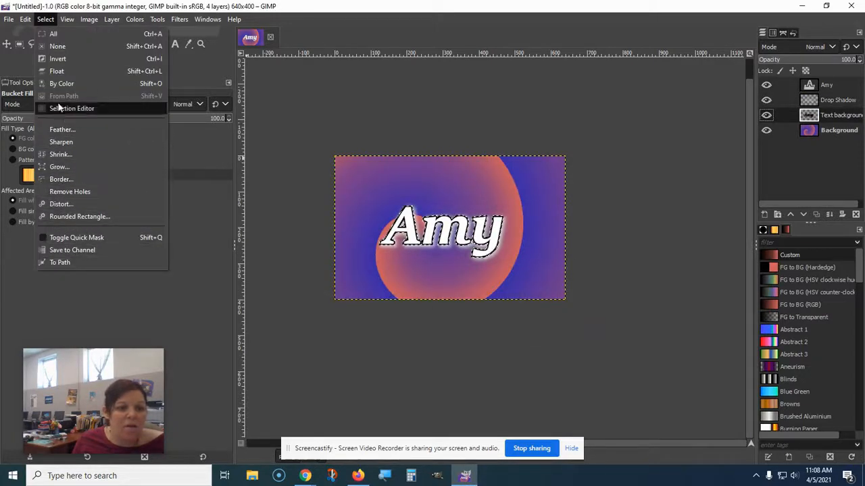
left_click(60, 58)
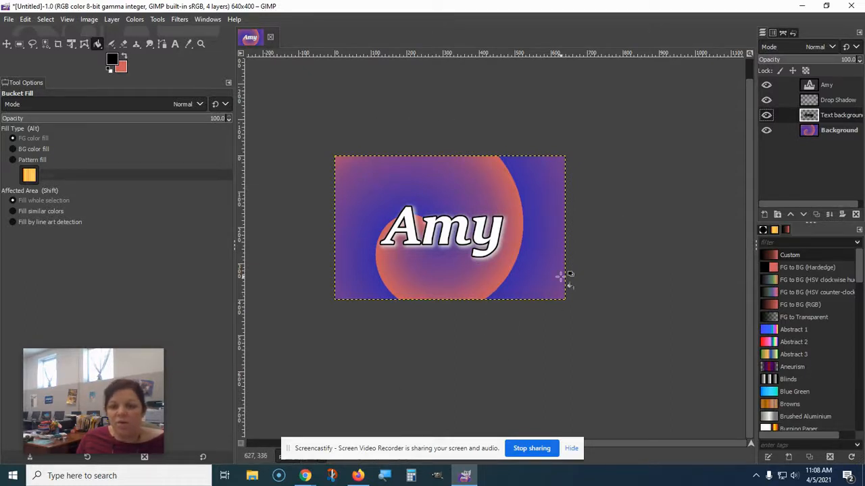
Start exporting the finished image in JPEG format with the file name Dropshadow #1.jpg.
left_click(9, 19)
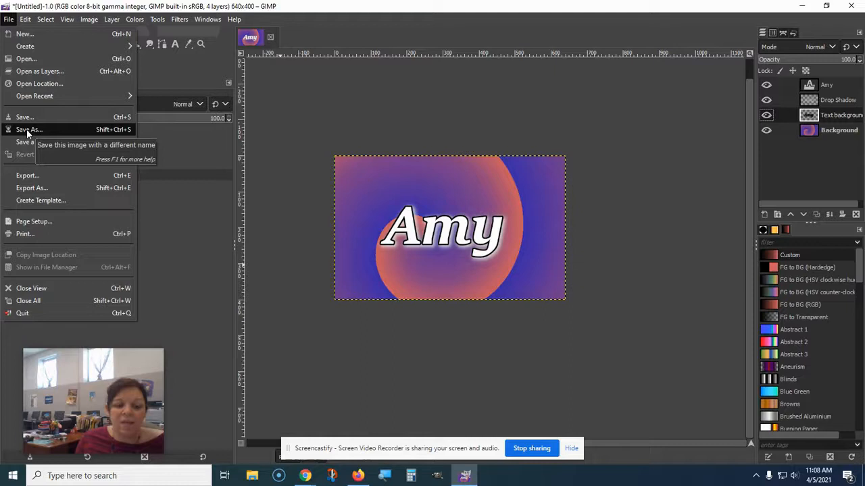
left_click(33, 189)
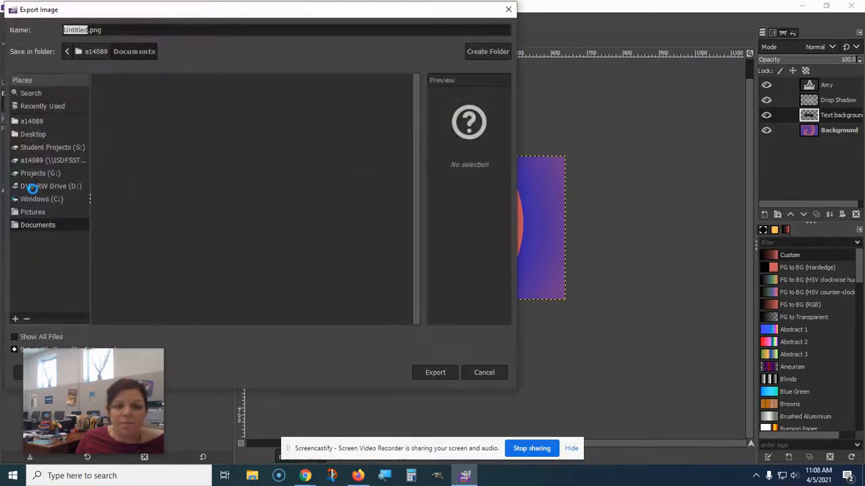
type("Dropshadow #1")
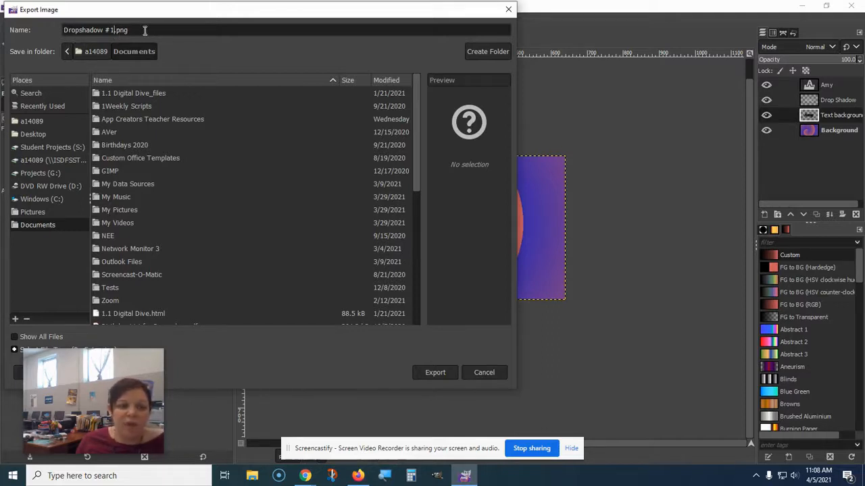
key("BackSpace")
key("BackSpace")
key("BackSpace")
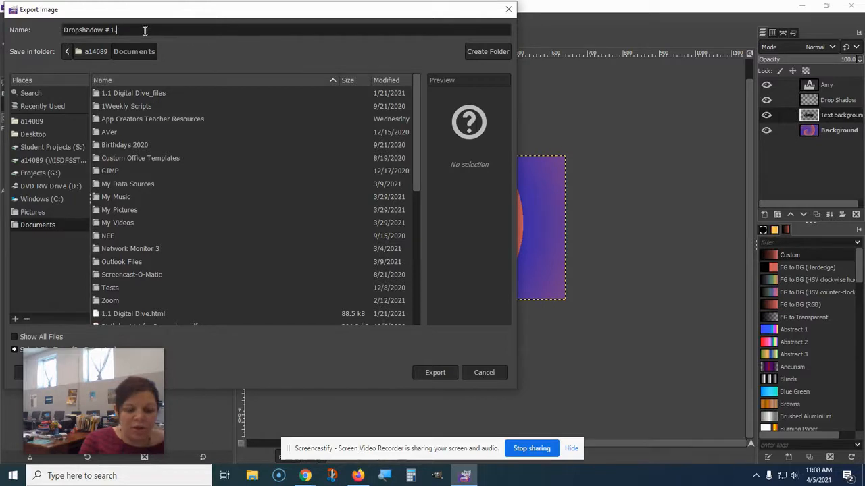
type("jpg")
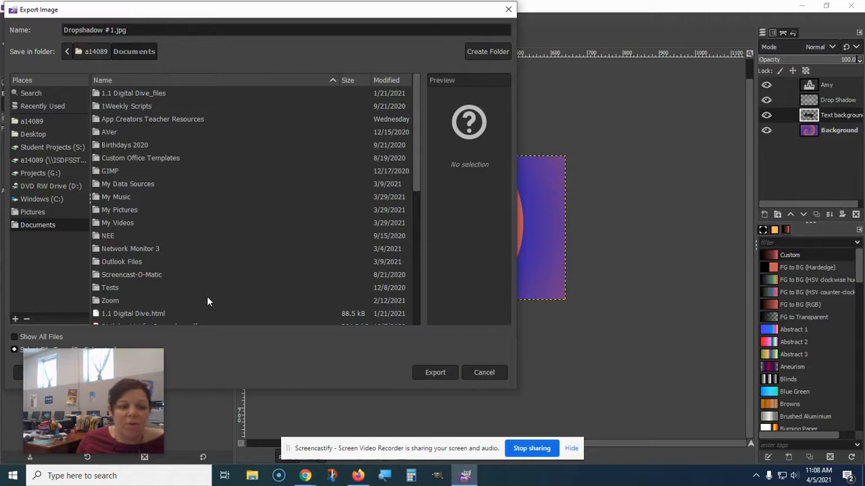
Try to create a folder named "3rd GIMP" on the staff home drive, and export the JPEG at quality 100.
left_click(33, 160)
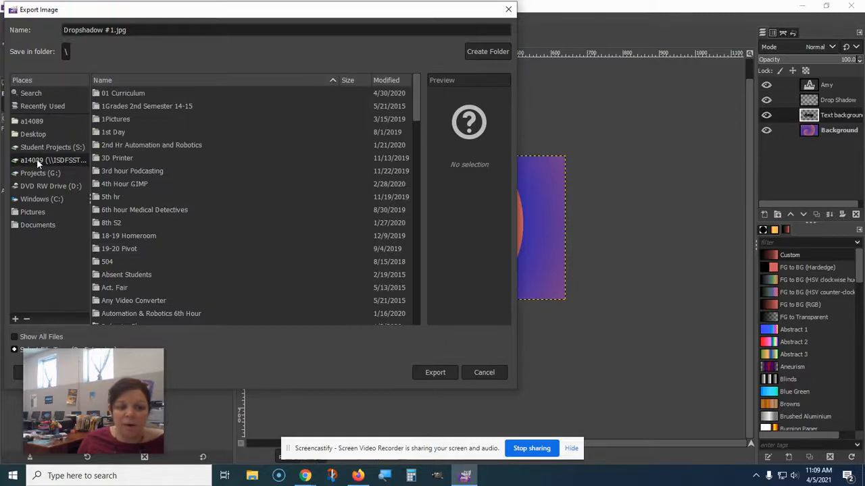
left_click(486, 52)
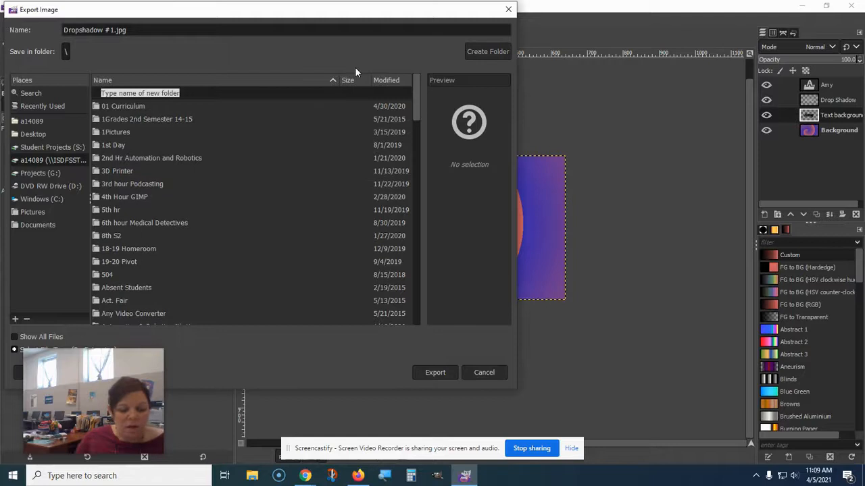
type("GIMP")
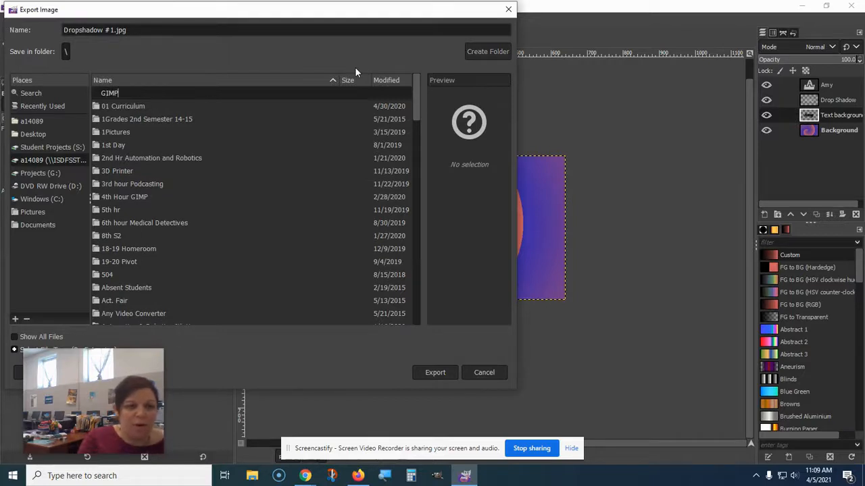
key("Home")
type("3rd")
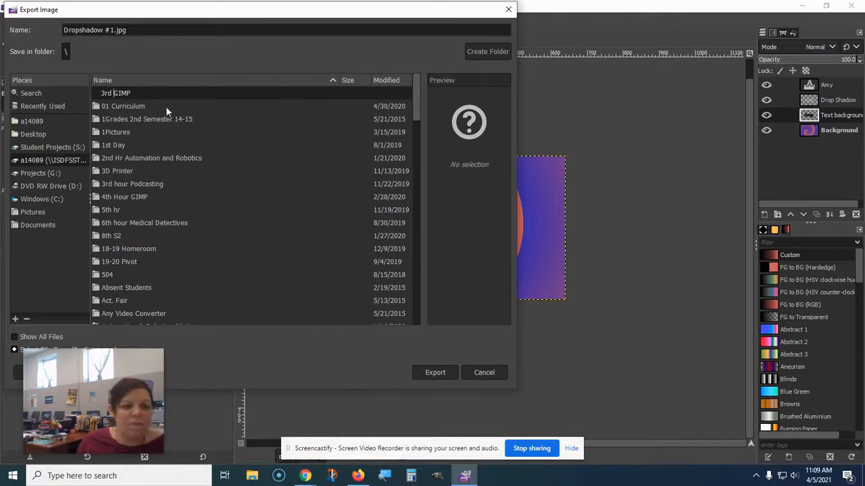
left_click(436, 371)
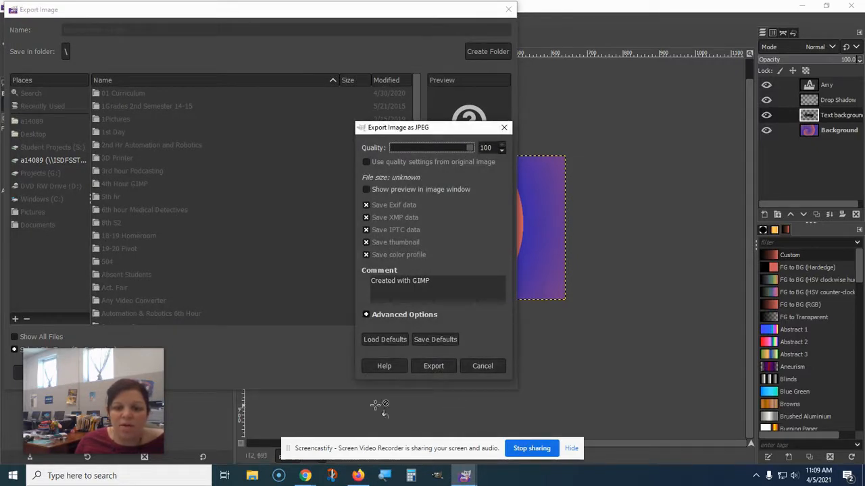
left_click(433, 365)
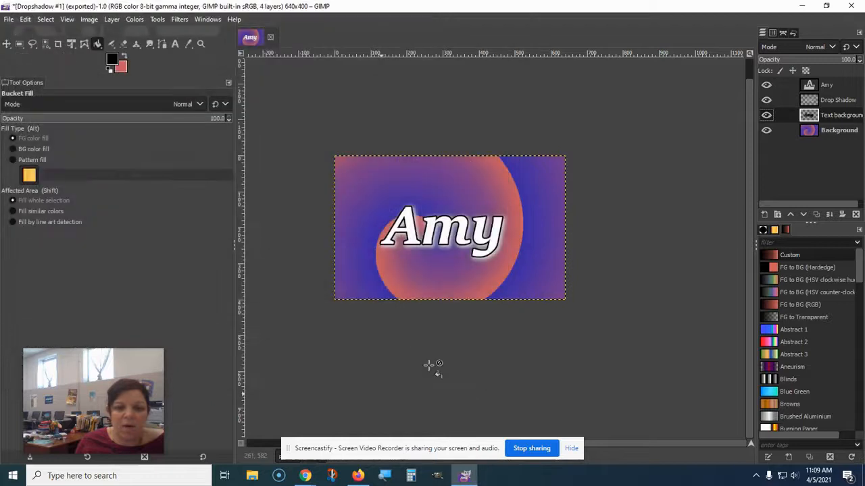
Switch to File Explorer and browse the staff home drive (H:) to the 4th Hour GIMP folder.
left_click(252, 476)
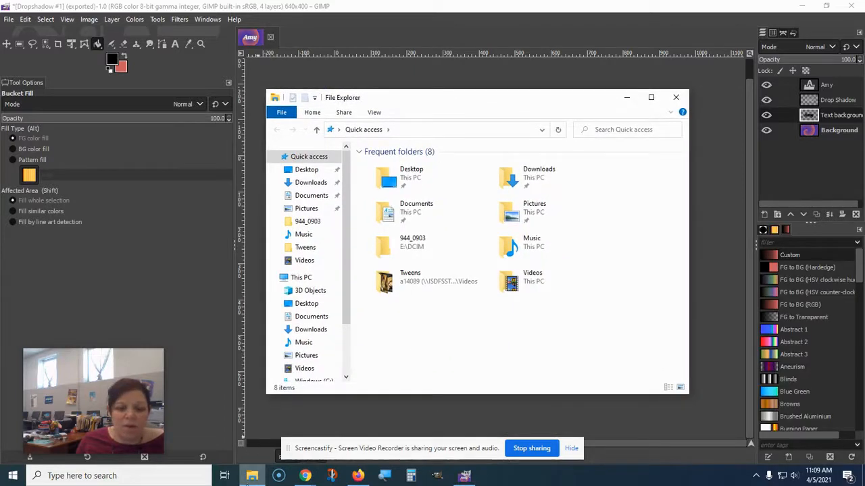
scroll(324, 330, "down", 3)
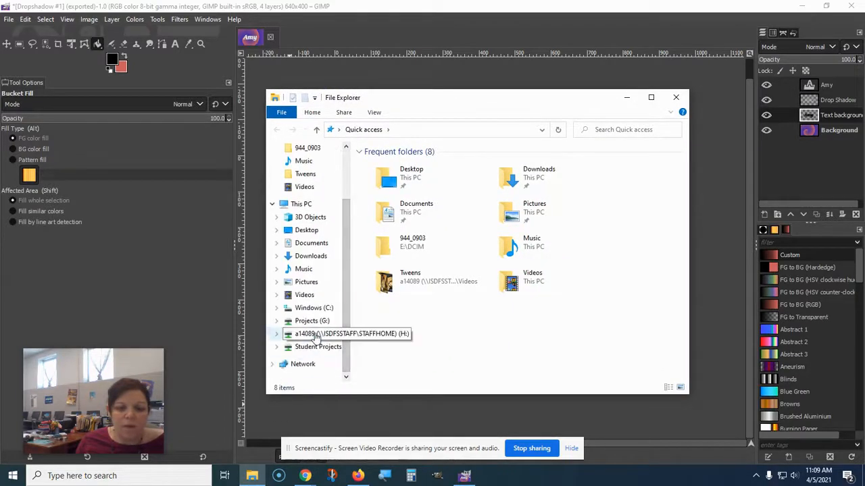
left_click(315, 335)
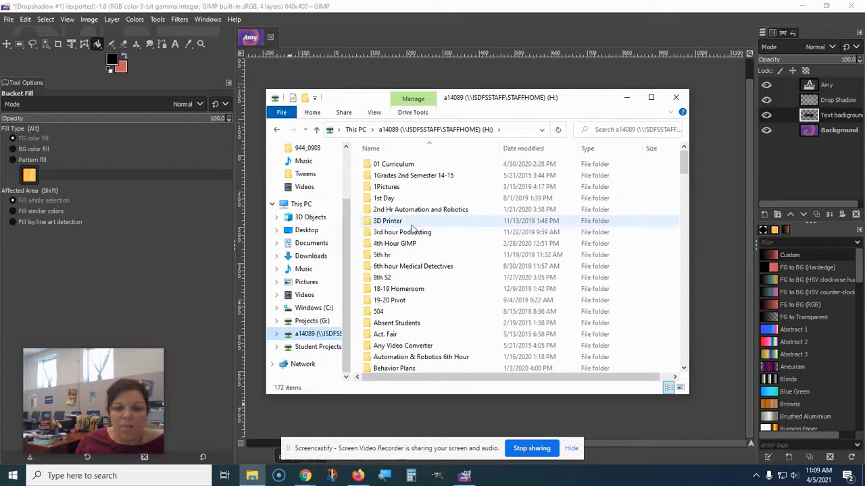
scroll(399, 230, "down", 6)
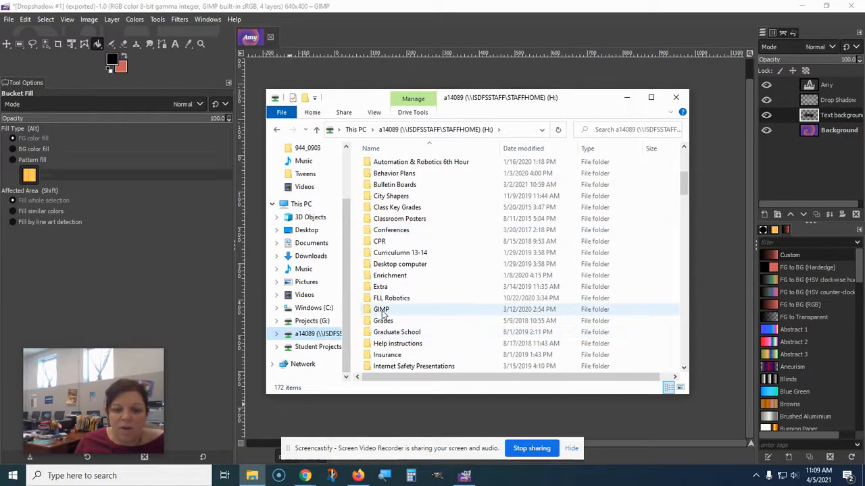
scroll(394, 281, "down", 4)
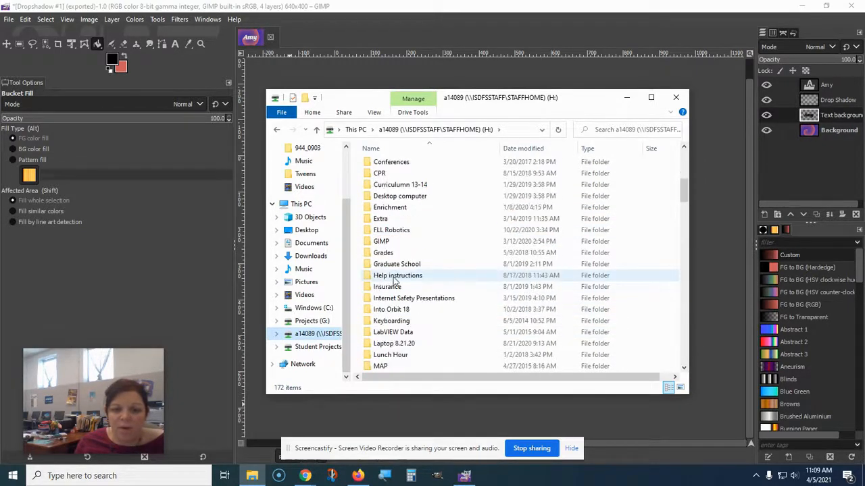
scroll(394, 281, "up", 4)
scroll(394, 281, "up", 5)
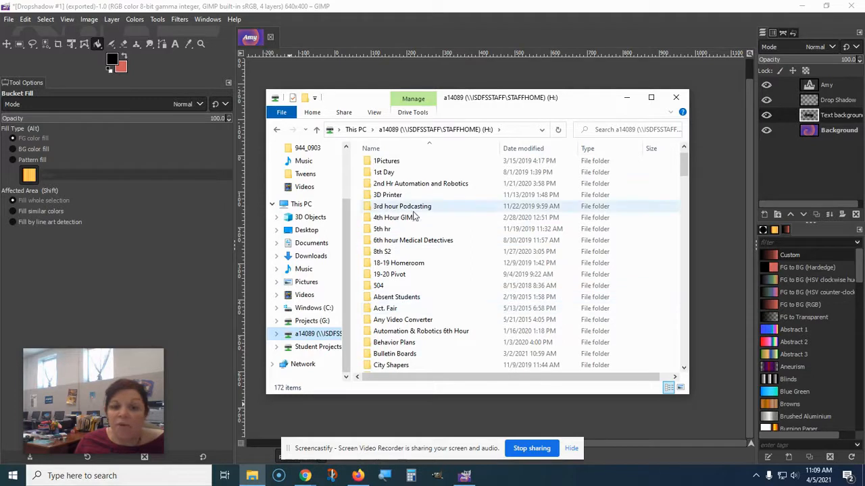
double_click(412, 221)
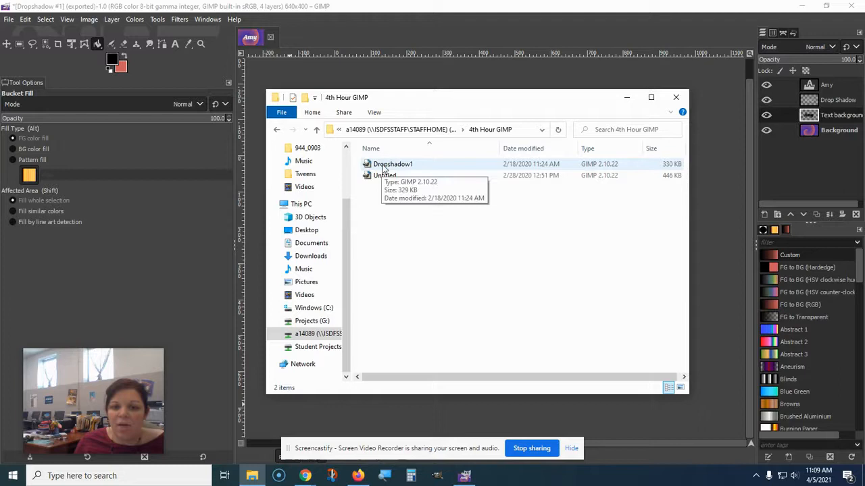
Open the Dropshadow1 file from the 4th Hour GIMP folder in GIMP, and return to the spiral gradient image.
left_click(385, 166)
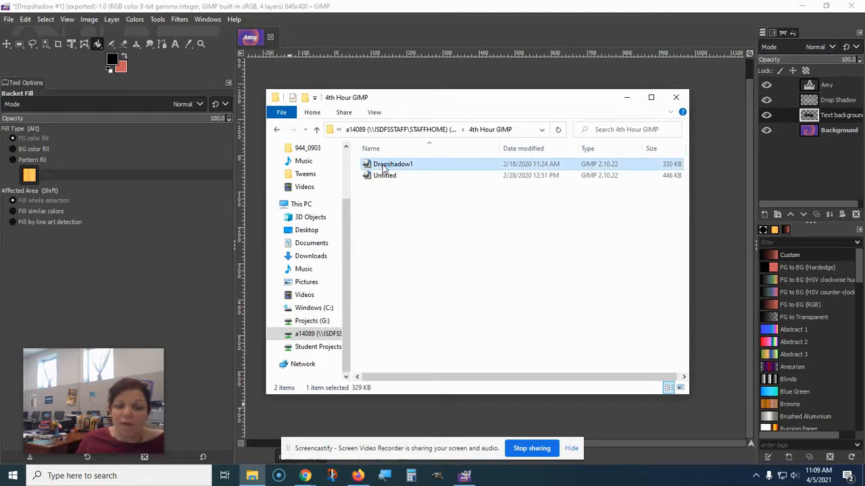
left_click(676, 97)
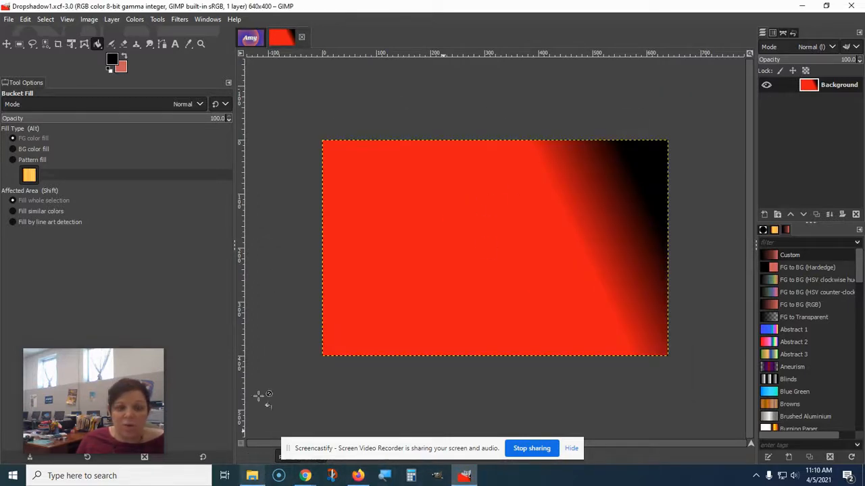
left_click(249, 38)
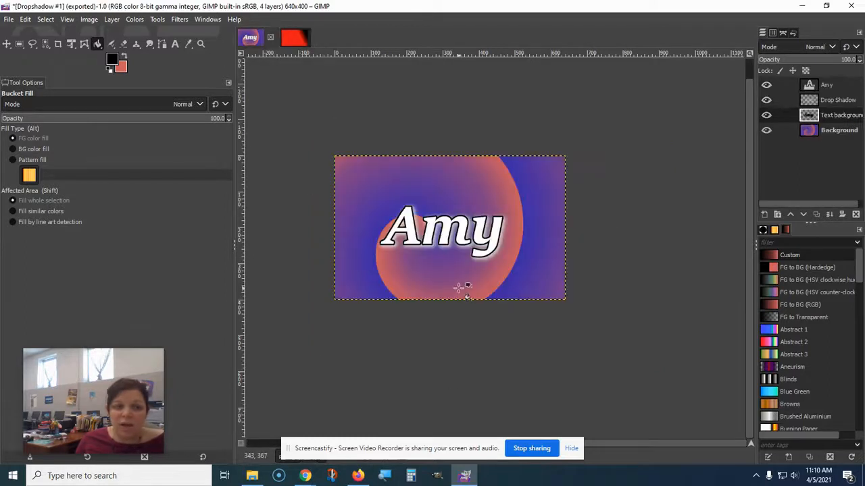
Start saving the image with the save-as command and browse to the staff home drive as the destination.
left_click(9, 19)
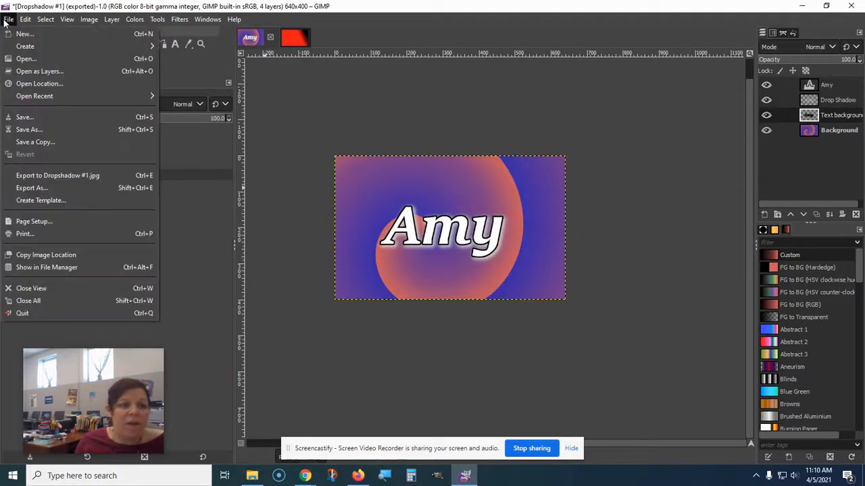
left_click(28, 130)
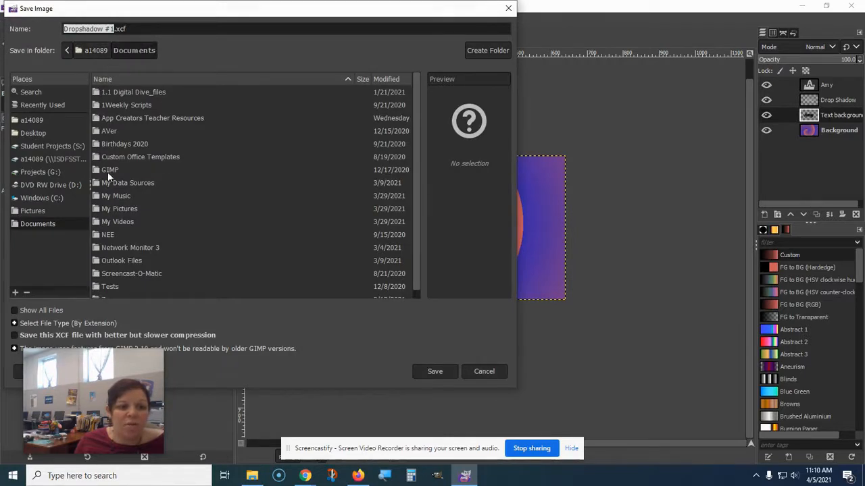
scroll(117, 174, "down", 1)
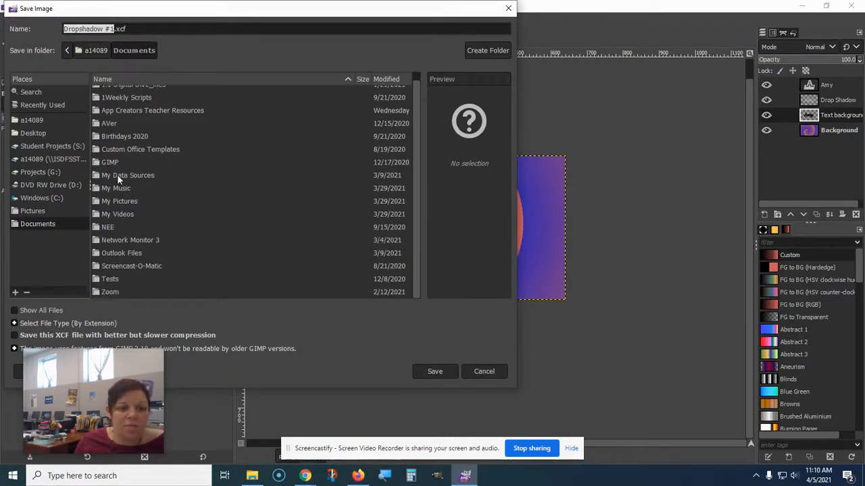
scroll(116, 253, "up", 1)
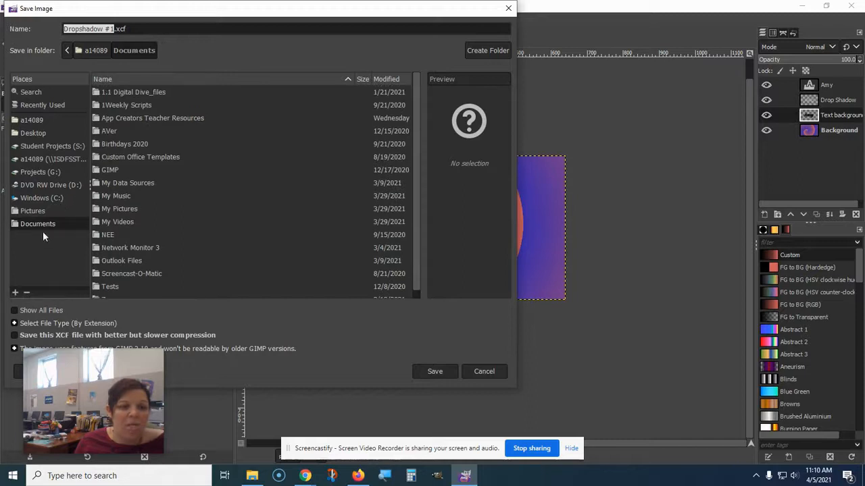
left_click(65, 159)
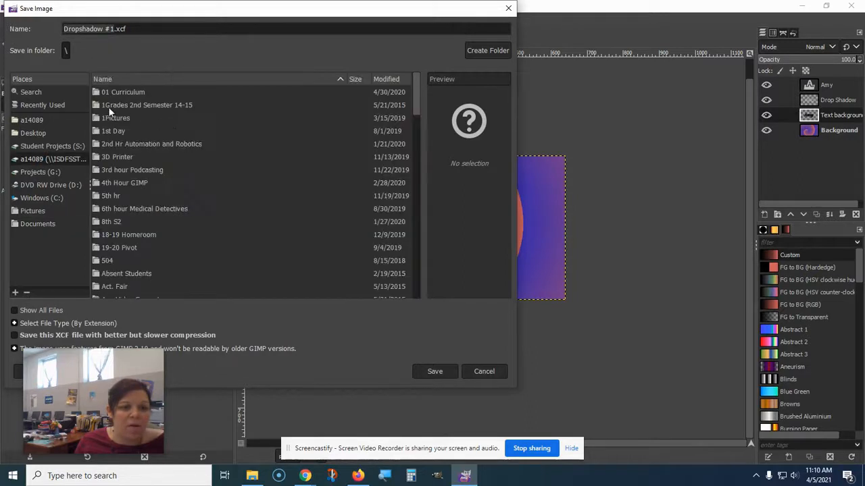
scroll(118, 132, "down", 1)
scroll(120, 203, "down", 10)
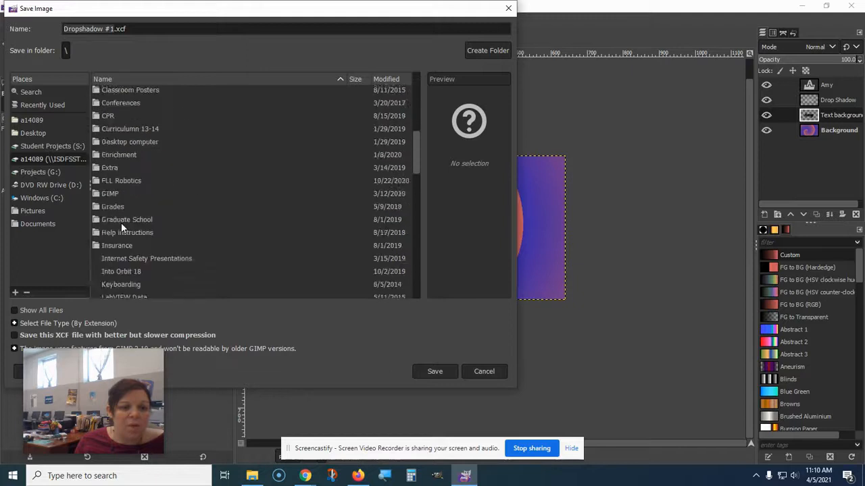
scroll(122, 225, "up", 10)
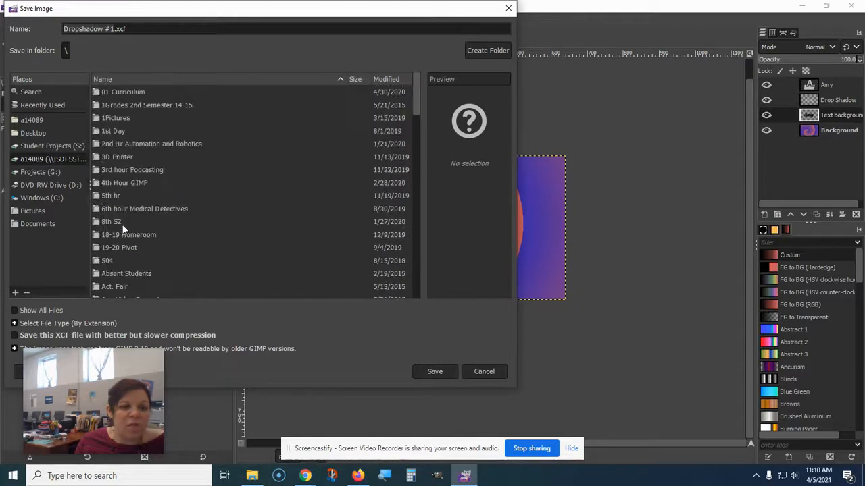
Create a folder named "3rd Hour GIMP" on the staff home drive and save the image in it as Dropshadow #1.xcf.
left_click(476, 51)
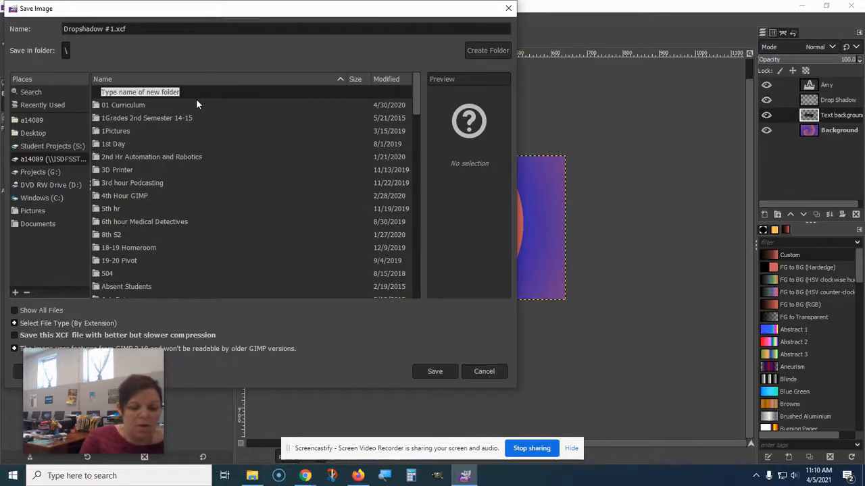
type("3rd Hour GIMP")
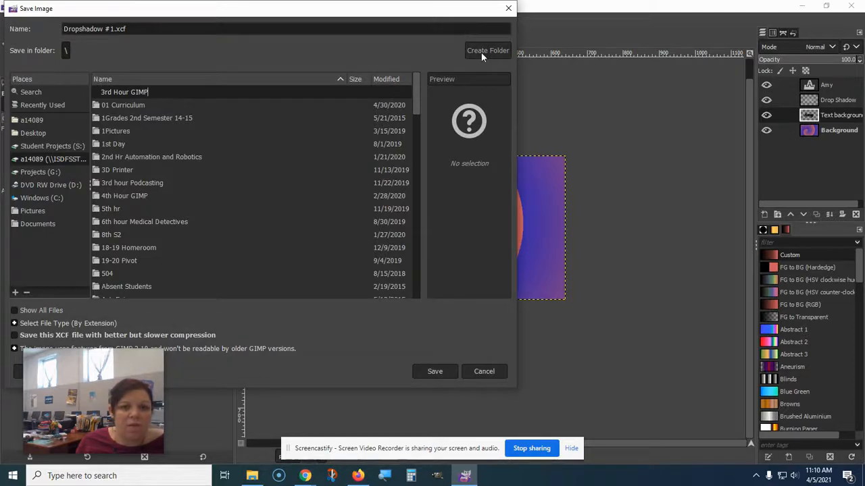
key("Return")
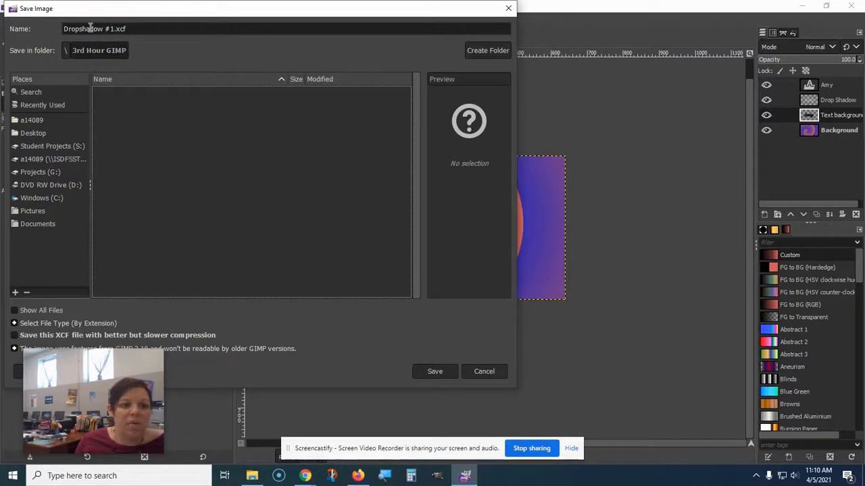
type("1")
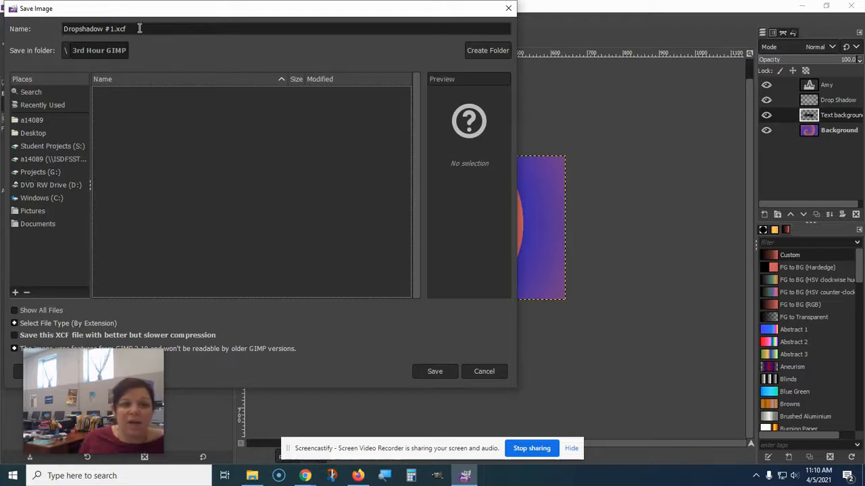
left_click(434, 372)
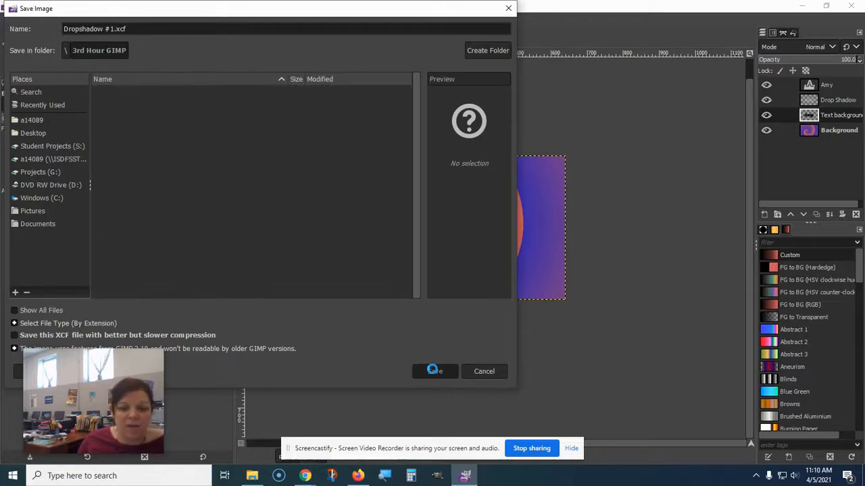
Switch to File Explorer, check the contents of the 3rd Hour GIMP folder, and return to the image in GIMP.
left_click(251, 476)
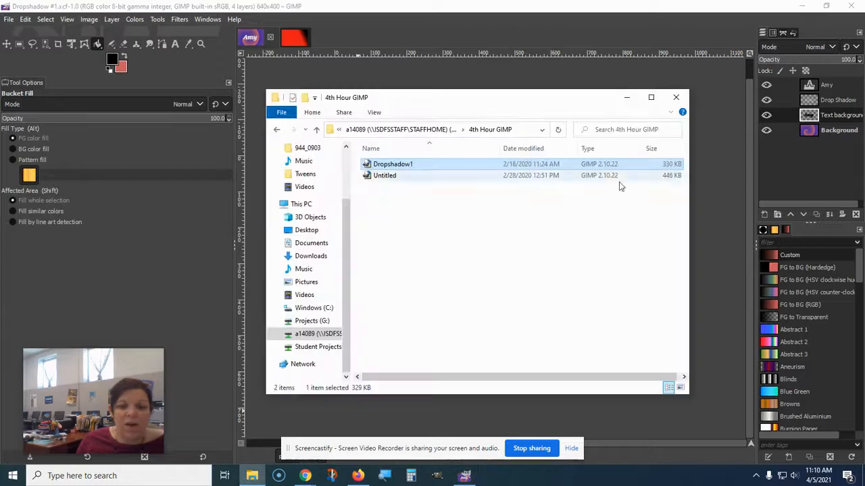
left_click(277, 130)
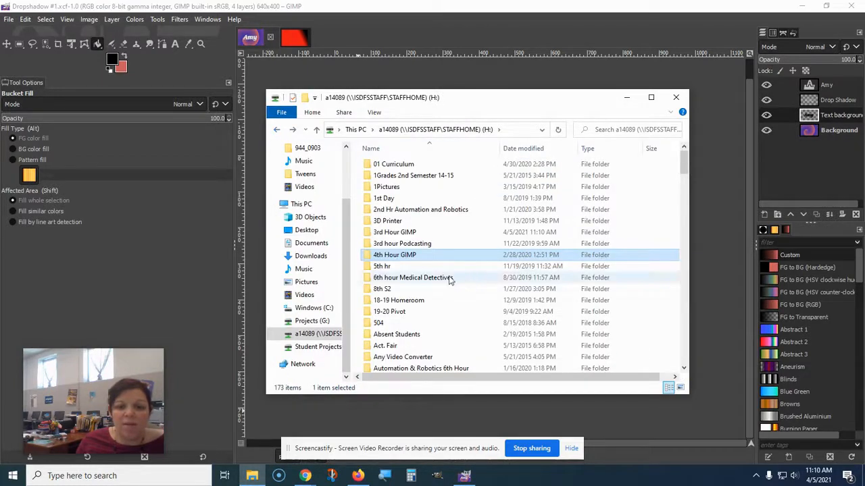
double_click(397, 232)
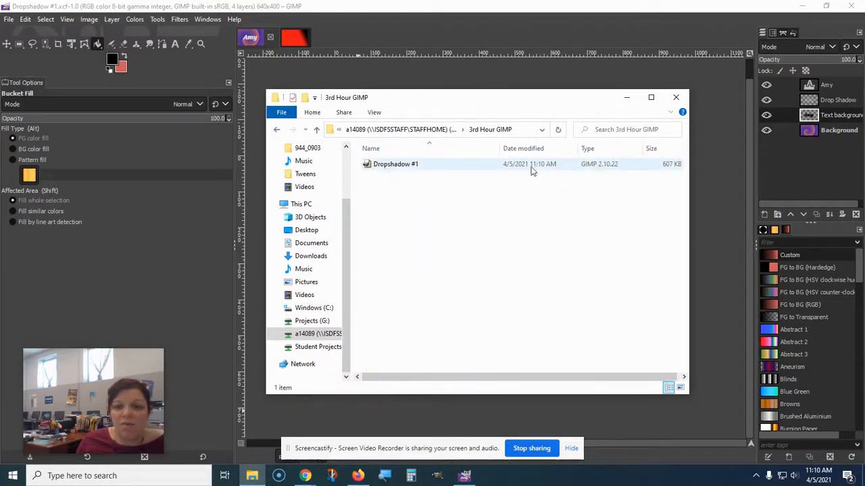
left_click(249, 39)
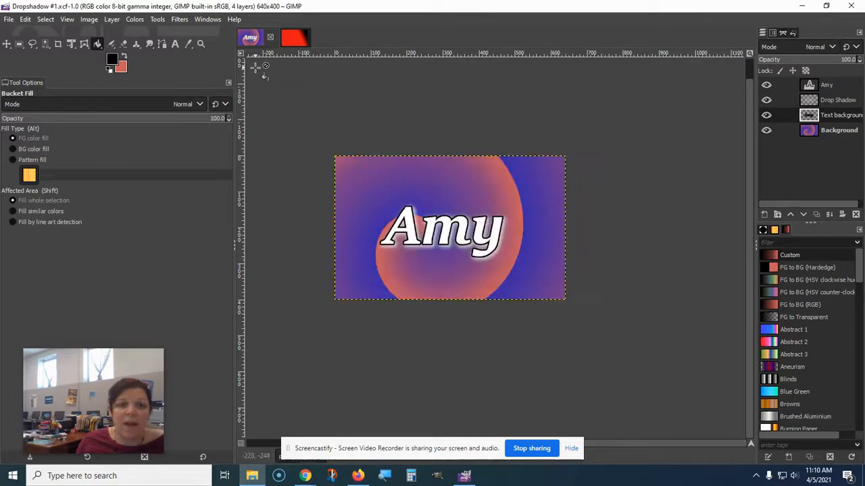
Export the image as Dropshadow #1.jpg into the 3rd Hour GIMP folder at JPEG quality 100.
left_click(9, 19)
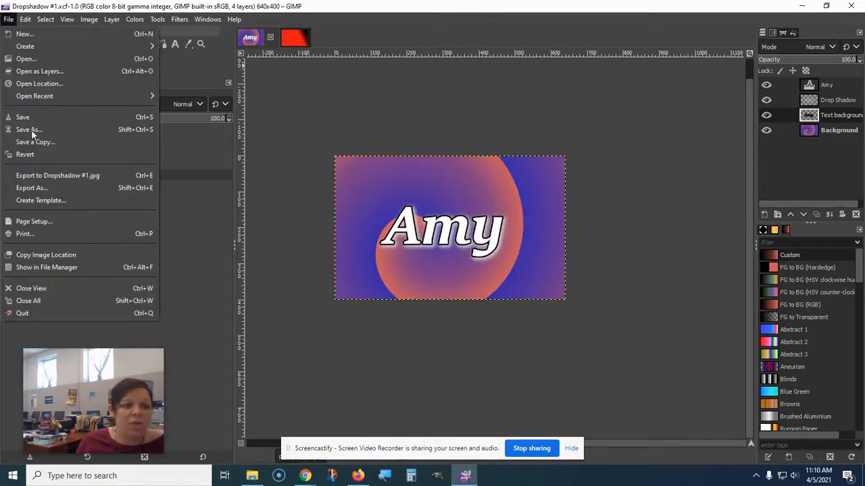
left_click(37, 189)
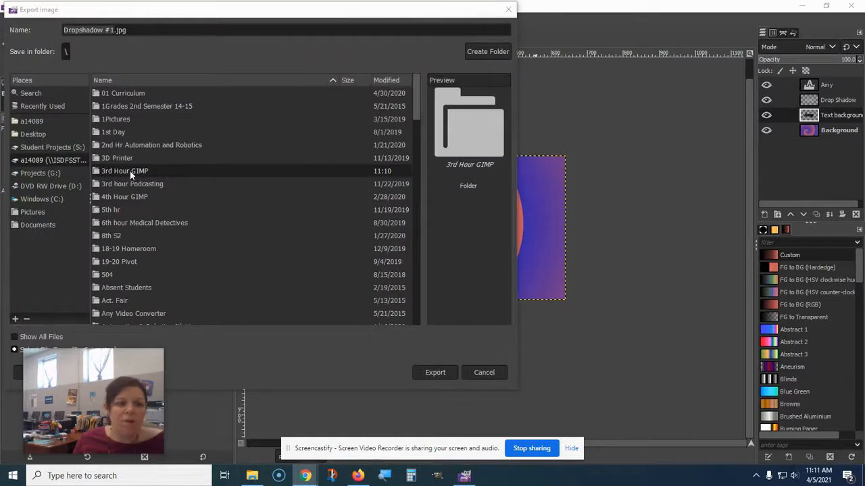
double_click(134, 171)
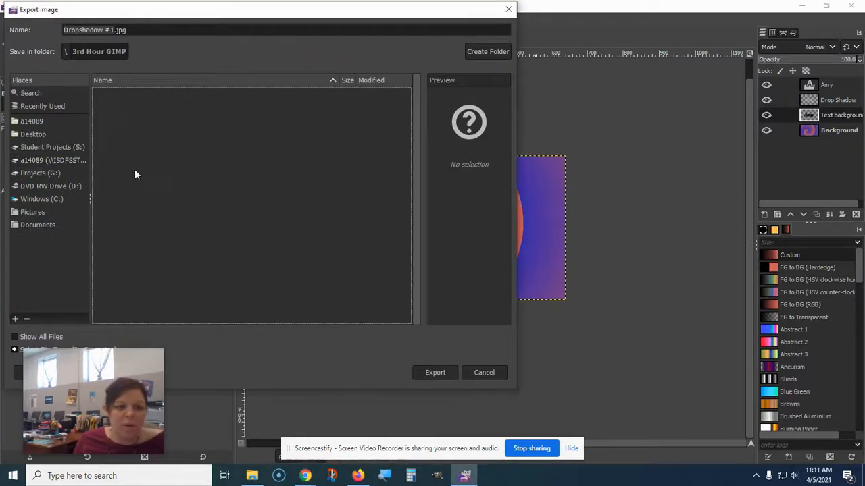
left_click(132, 31)
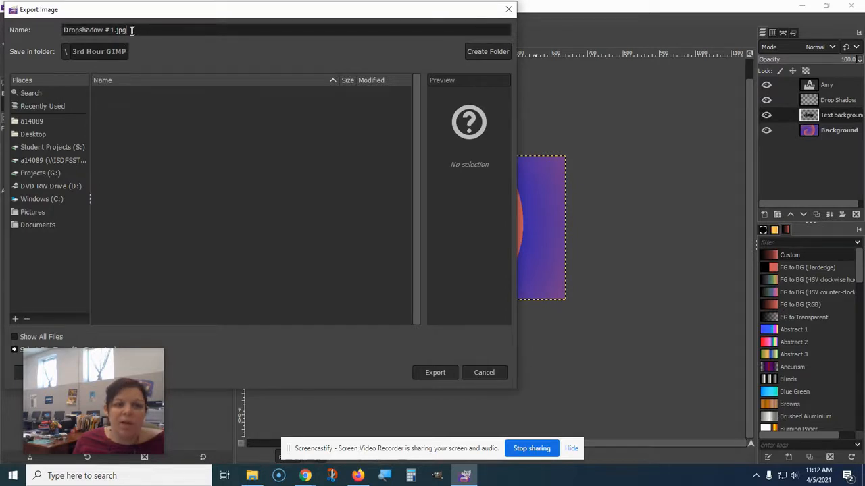
left_click(431, 373)
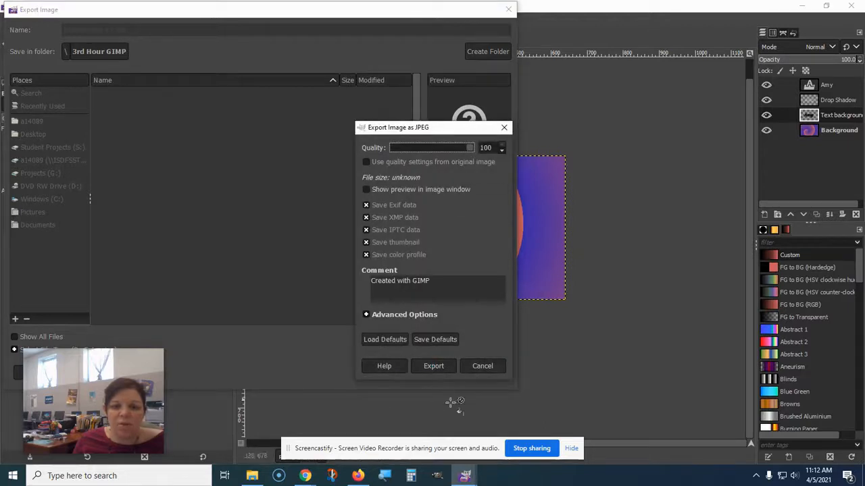
left_click(433, 366)
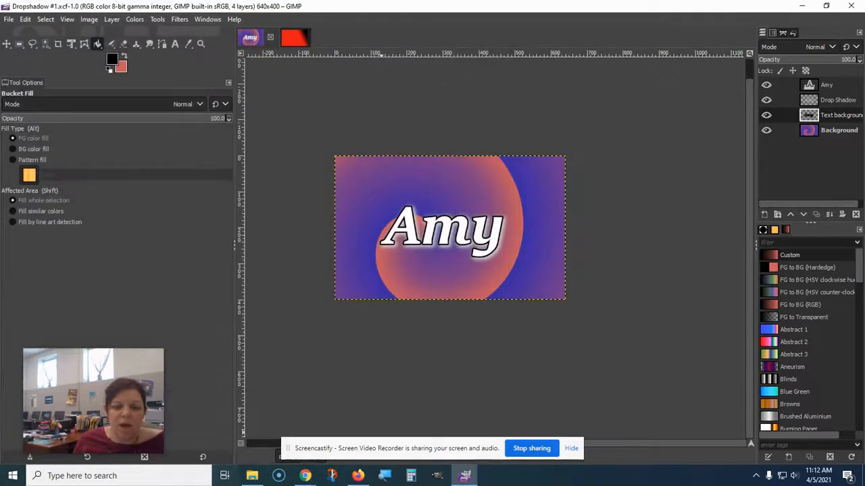
Switch to File Explorer, view the exported Dropshadow #1 JPG in Photos, close it, and return to GIMP.
left_click(251, 475)
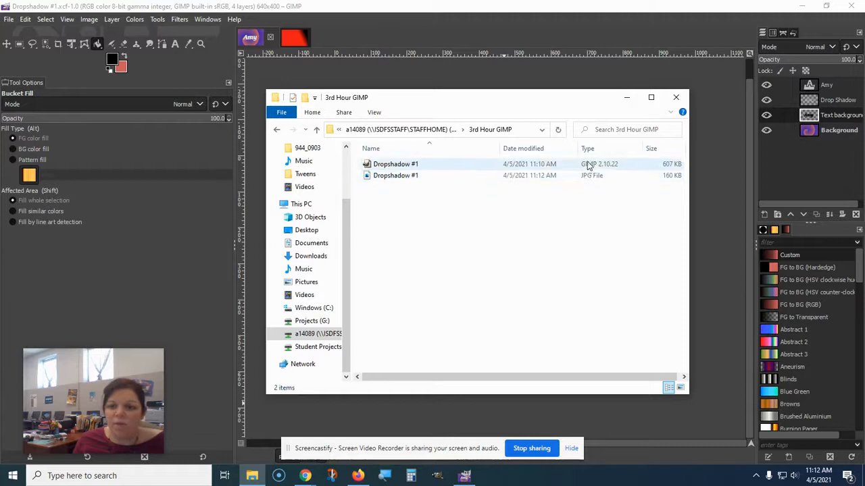
left_click(379, 177)
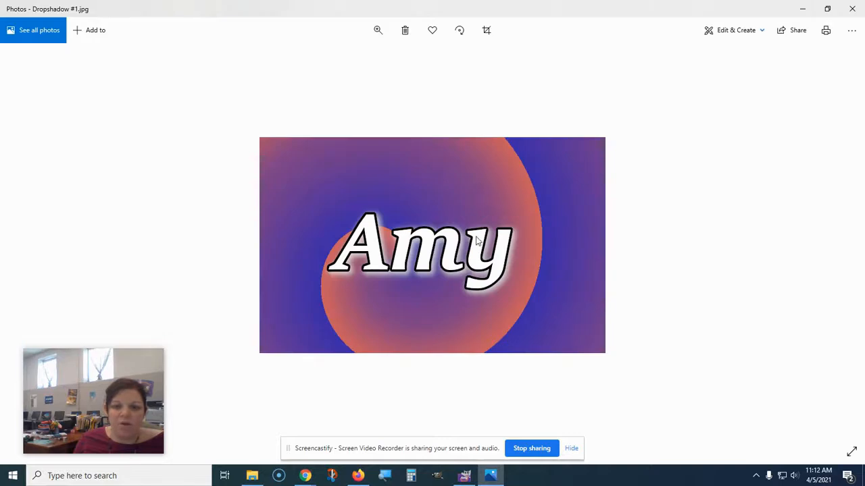
left_click(852, 9)
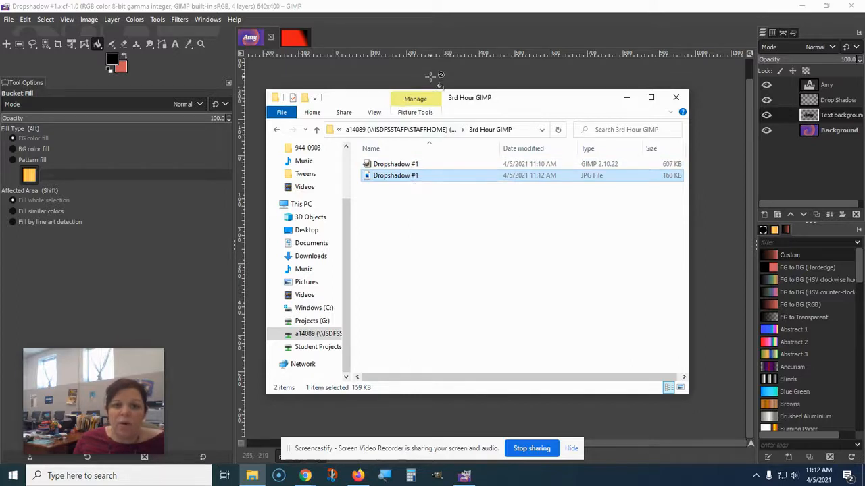
key("alt+Tab")
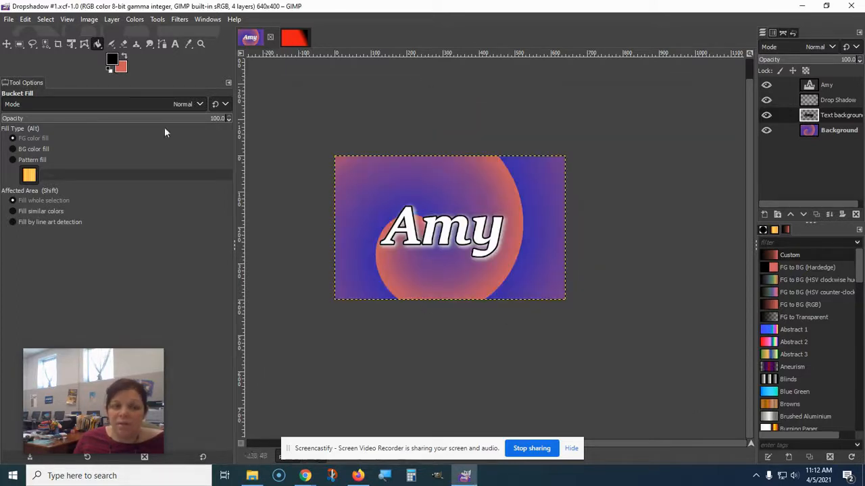
Minimize the GIMP window, switch to Chrome, and open the Canvas dashboard.
left_click(7, 19)
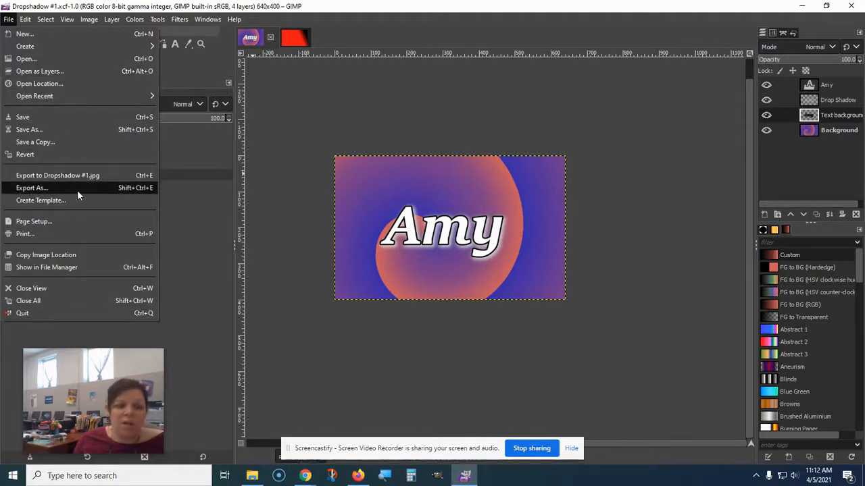
left_click(804, 8)
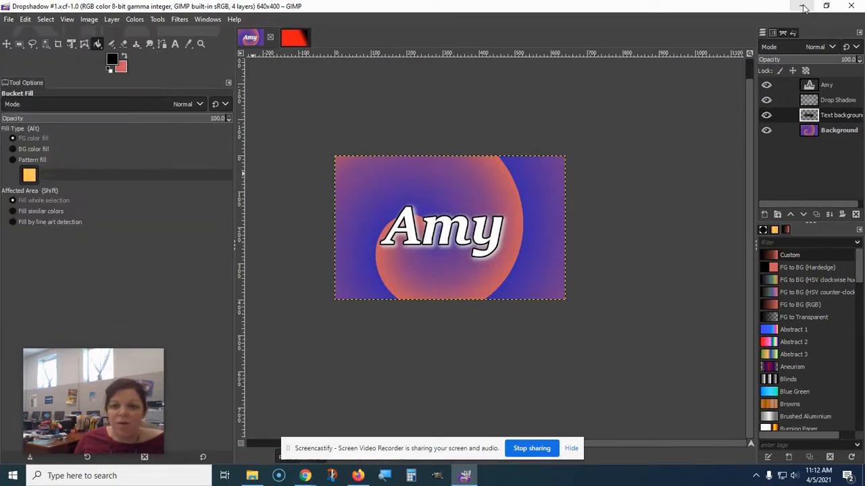
left_click(804, 8)
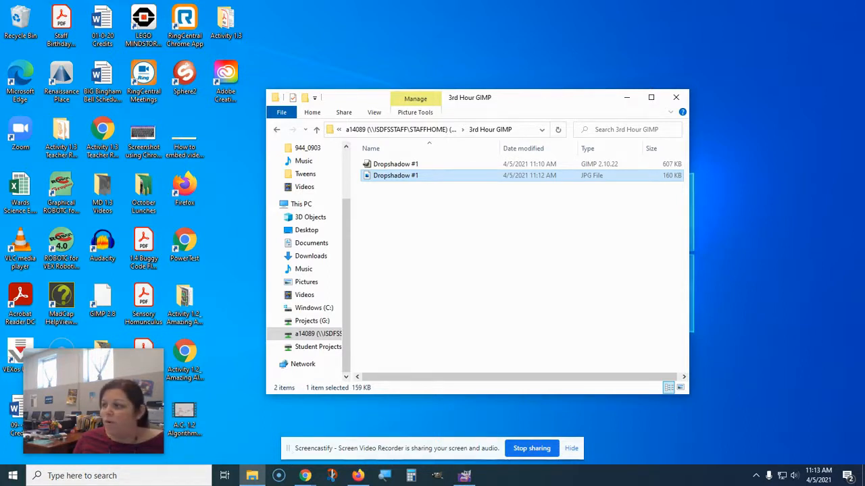
left_click(305, 476)
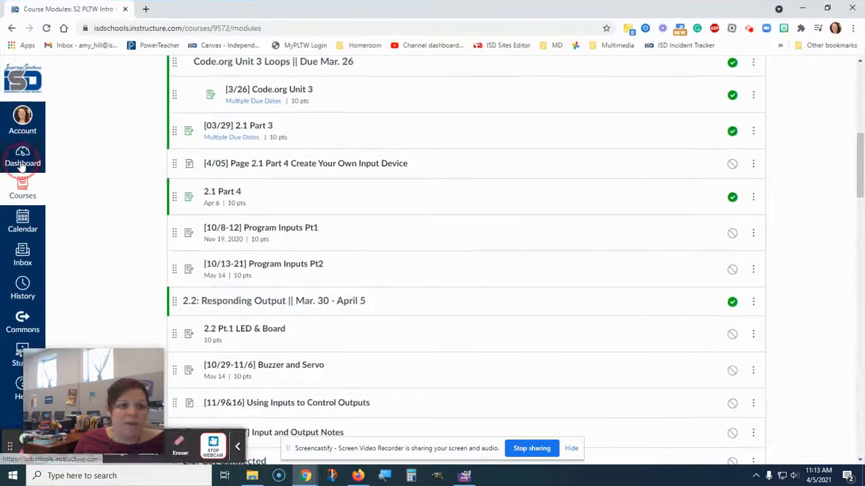
left_click(22, 162)
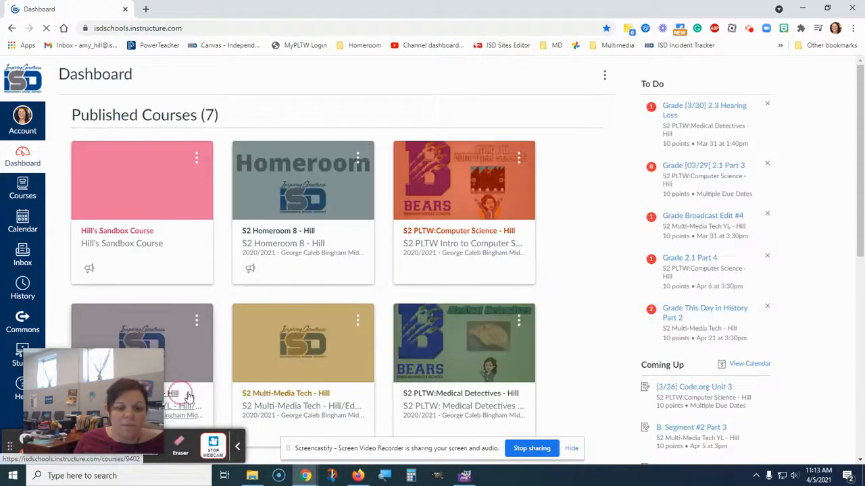
Open the S2 Multi-Media Tech YL course's modules and go to the assignment "GIMP#1: Name with Drop Shadow".
left_click(318, 377)
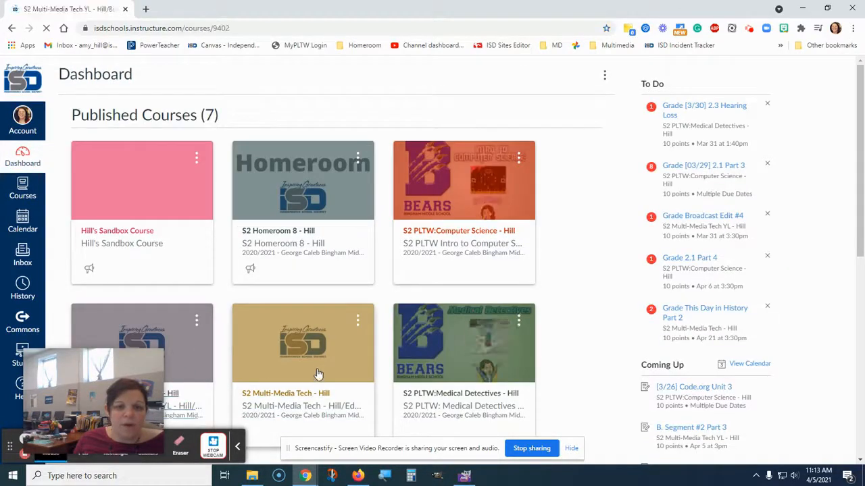
scroll(373, 317, "down", 1)
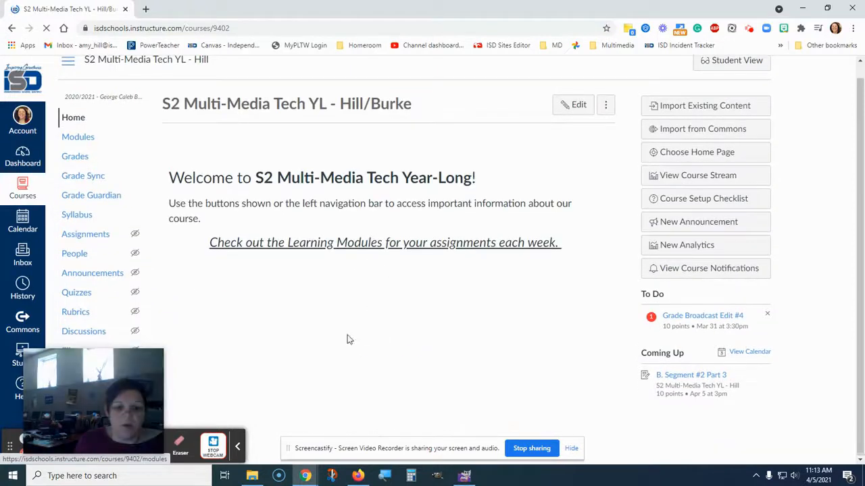
left_click(380, 412)
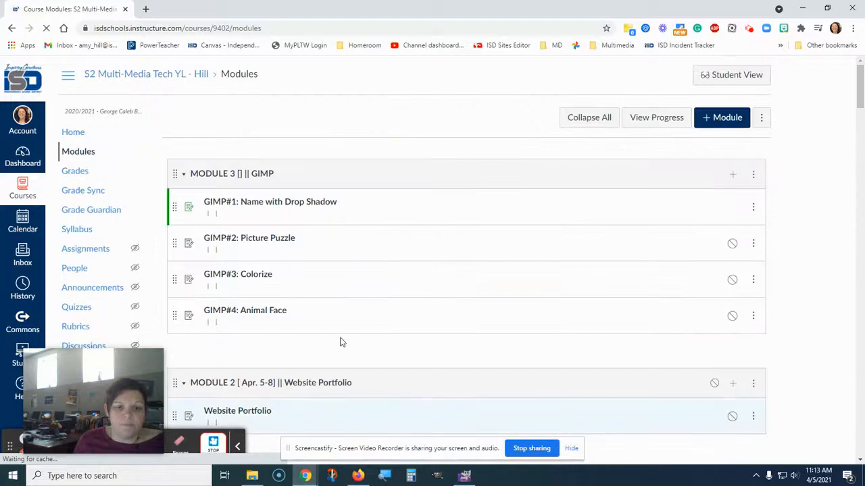
left_click(273, 202)
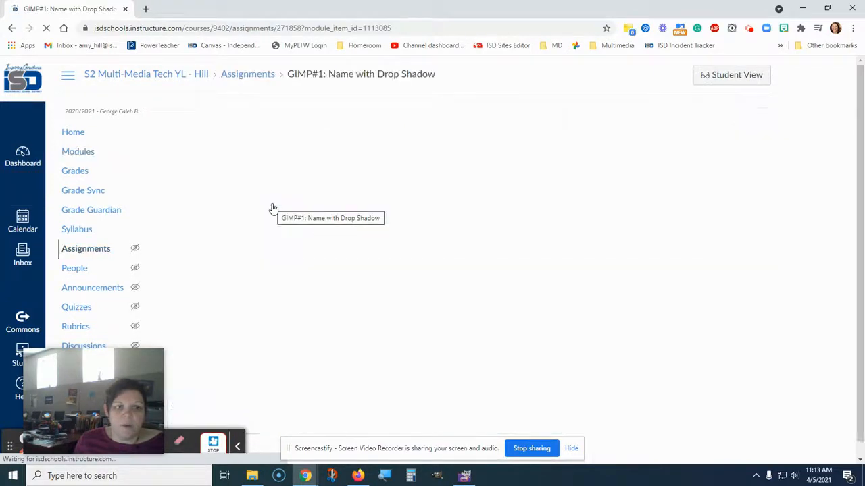
Open a copy of the GIMP #1 Google Doc linked in the assignment and rename it "A.H GIMP #1".
scroll(392, 269, "down", 10)
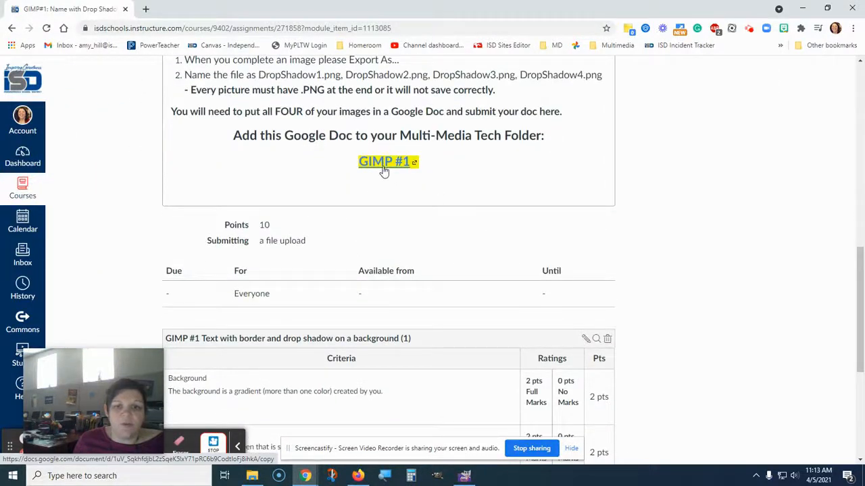
left_click(384, 163)
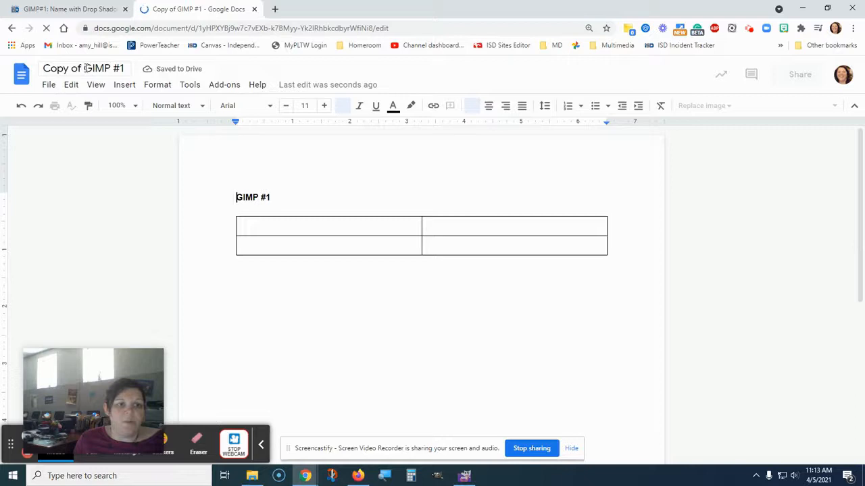
key("BackSpace")
key("BackSpace")
key("BackSpace")
key("BackSpace")
key("BackSpace")
key("BackSpace")
key("BackSpace")
key("BackSpace")
type("A.")
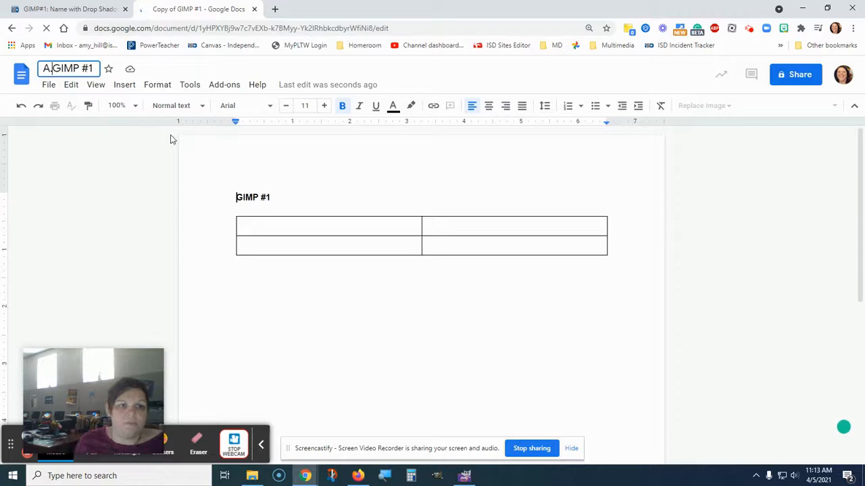
type("H")
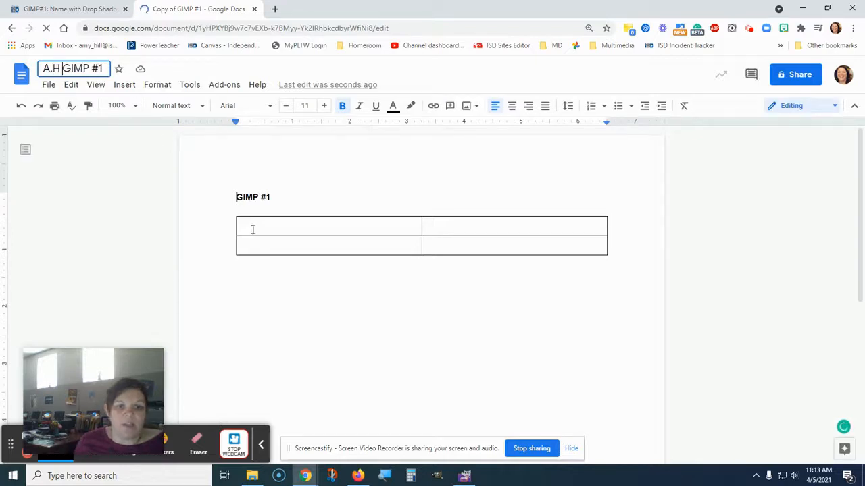
Insert the exported Dropshadow #1 image from File Explorer into the first cell of the document's table.
left_click(258, 224)
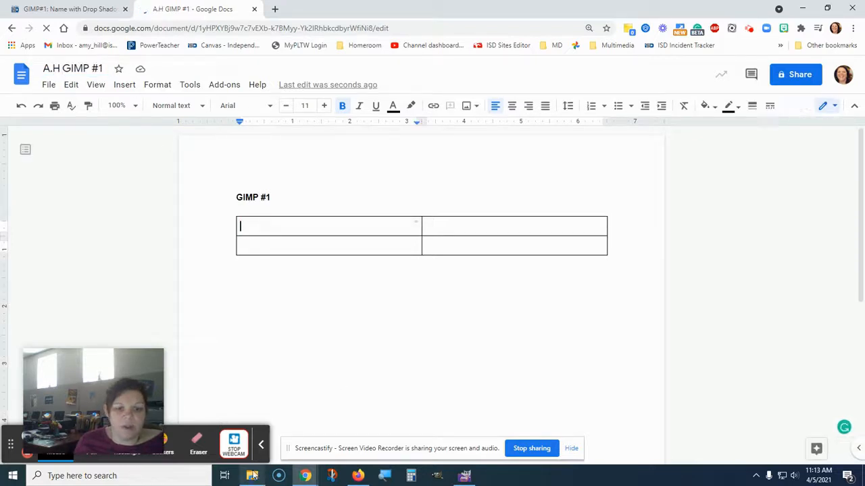
left_click(251, 476)
left_click_drag(464, 107, 659, 137)
left_click_drag(592, 211, 260, 235)
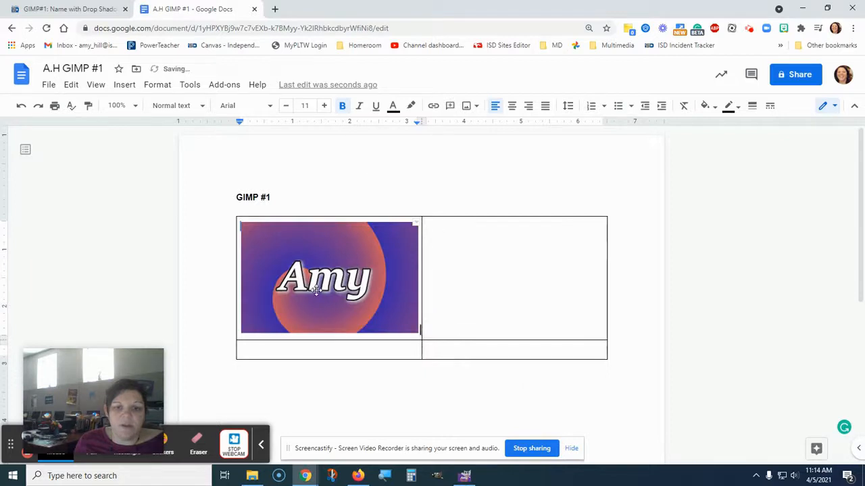
Move the document into the "3rd Hour Multimedia Tech" folder in My Drive.
left_click(135, 70)
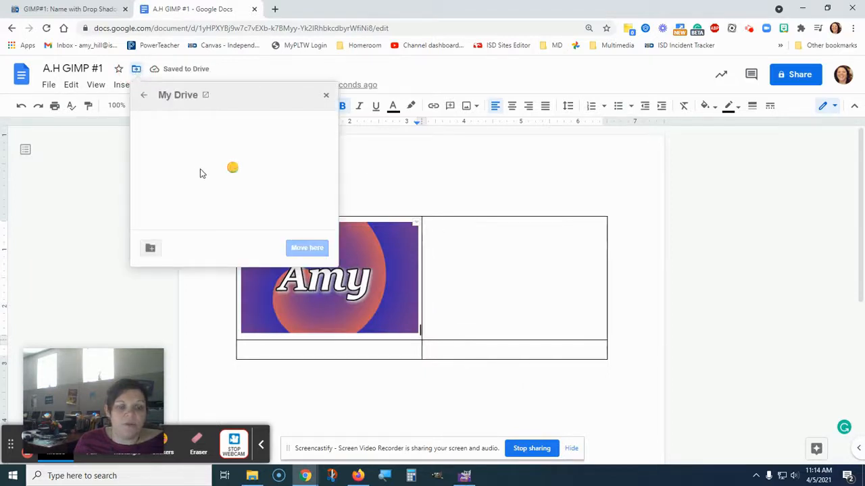
scroll(199, 171, "down", 1)
scroll(200, 173, "down", 2)
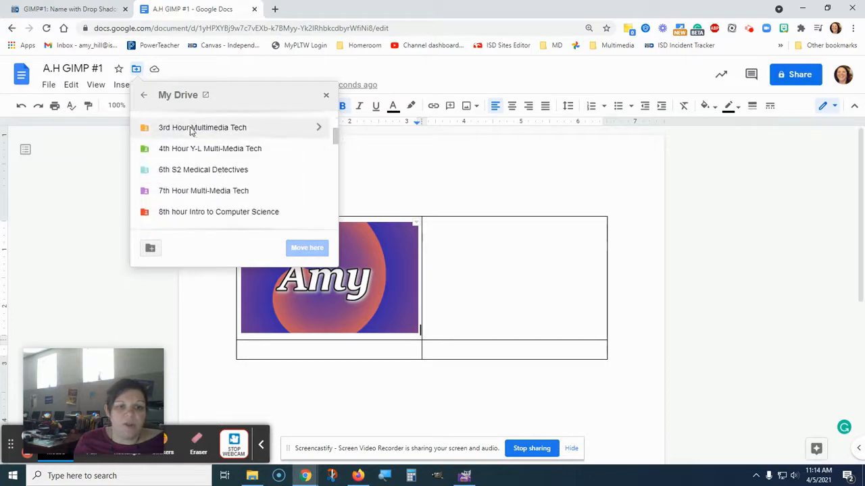
left_click(193, 127)
left_click(298, 252)
left_click(158, 248)
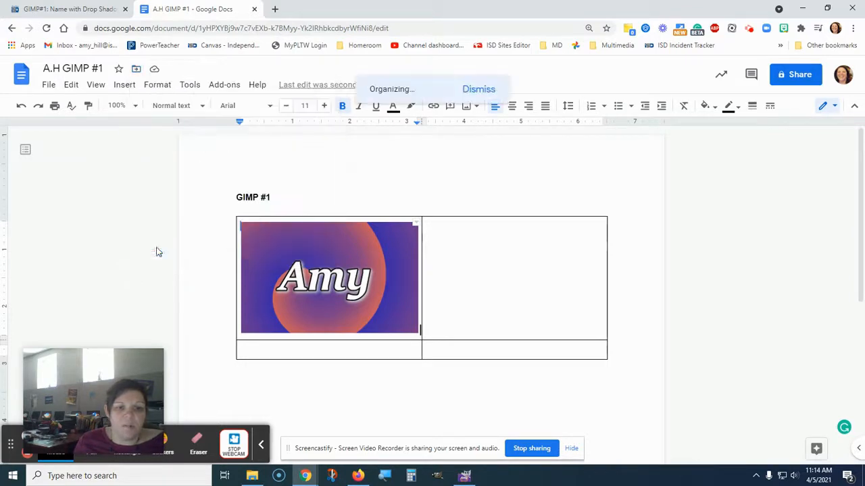